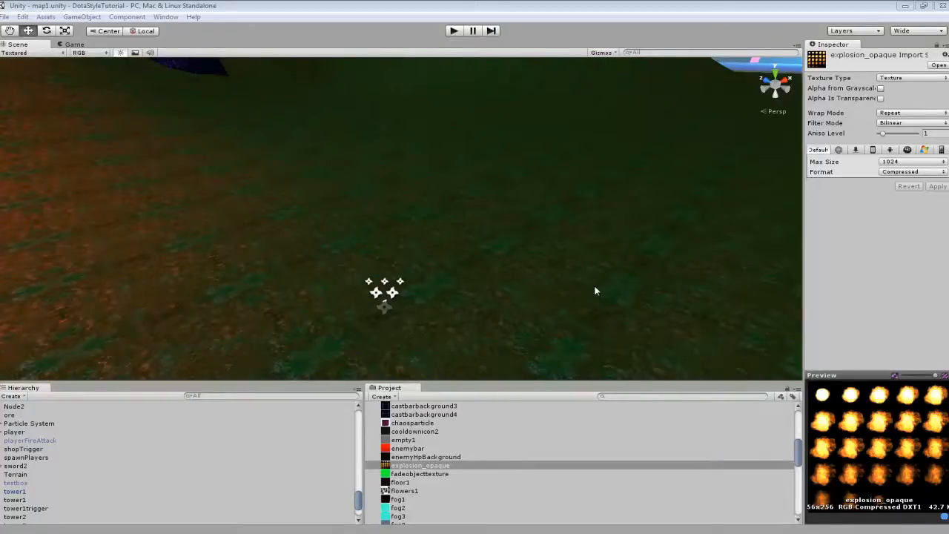
mouse_move(596, 290)
right_mouse_down()
mouse_move(614, 249)
mouse_move(581, 280)
right_mouse_up()
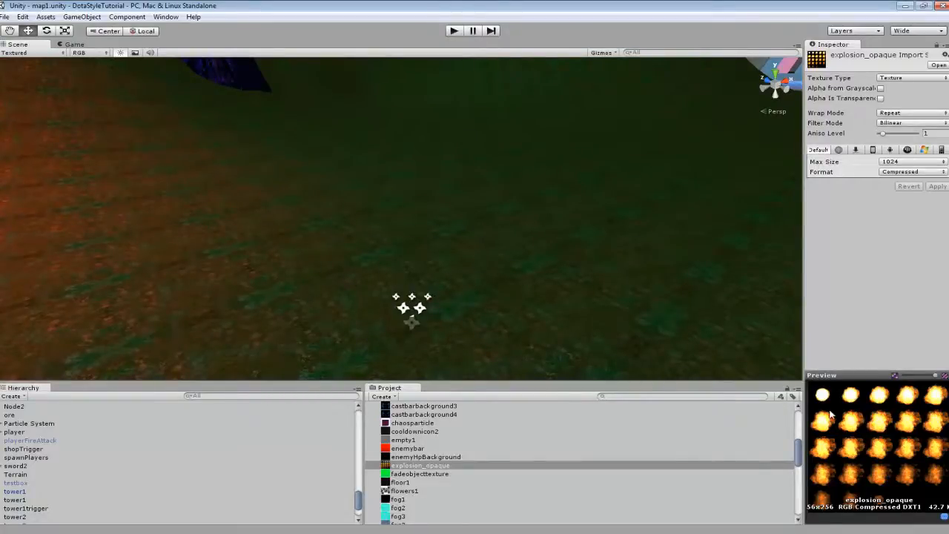
mouse_move(541, 321)
right_mouse_down()
mouse_move(523, 321)
mouse_move(542, 333)
right_mouse_up()
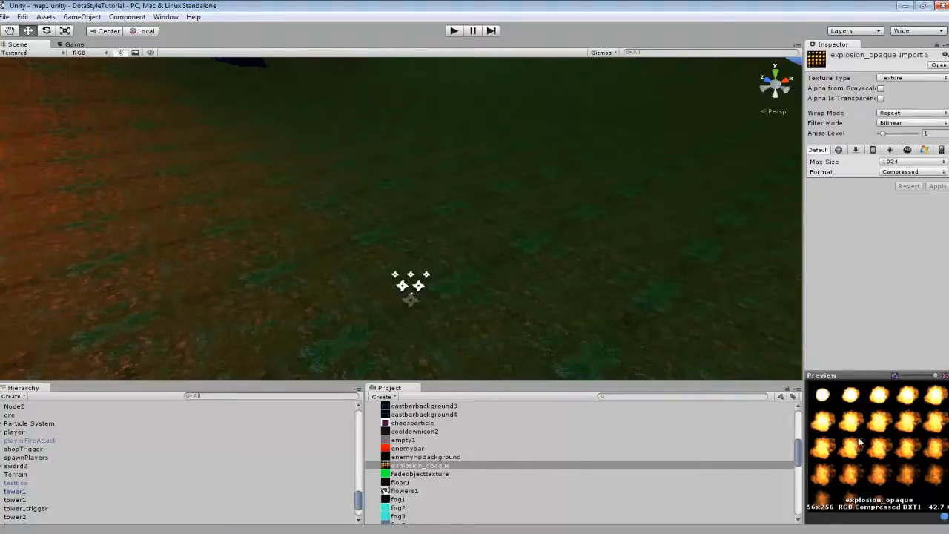
right_click_drag(524, 285, 530, 304)
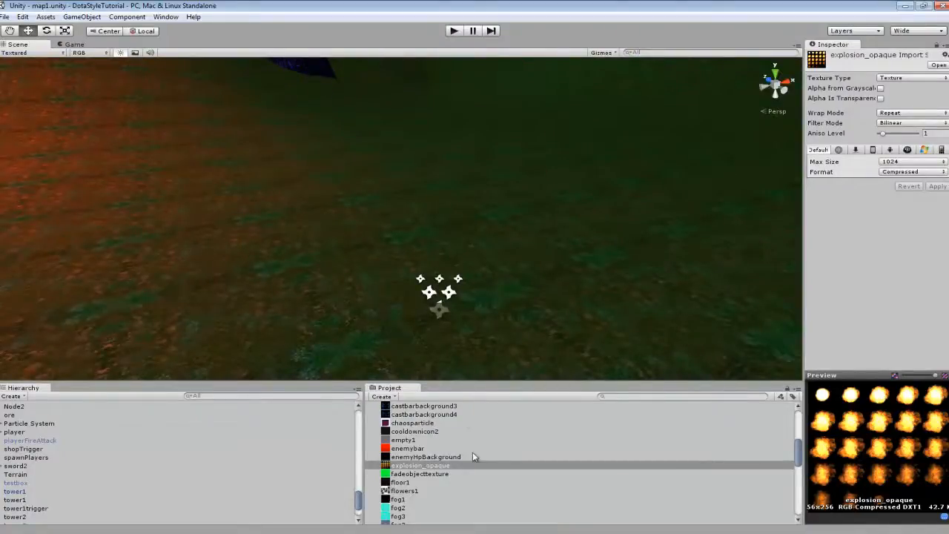
scroll(467, 453, "up", 4)
scroll(452, 440, "down", 1)
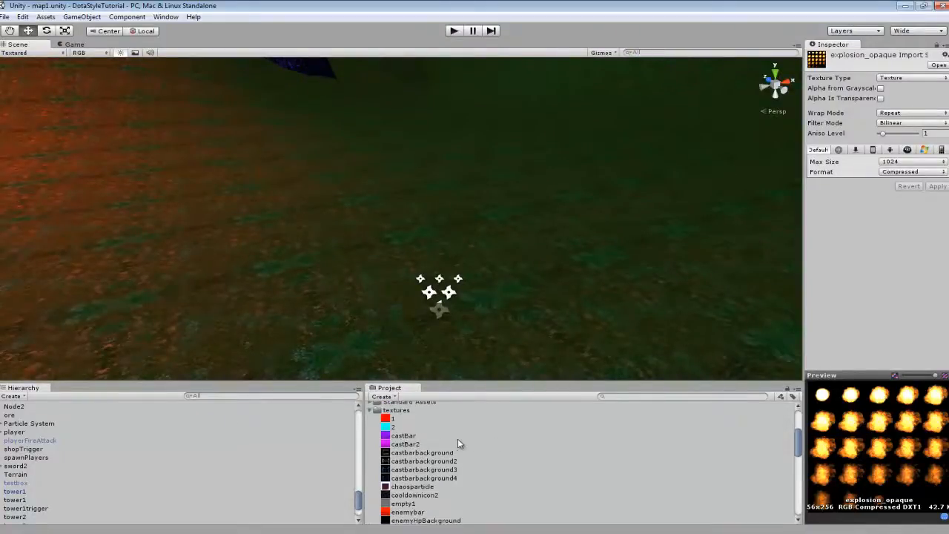
scroll(501, 449, "down", 2)
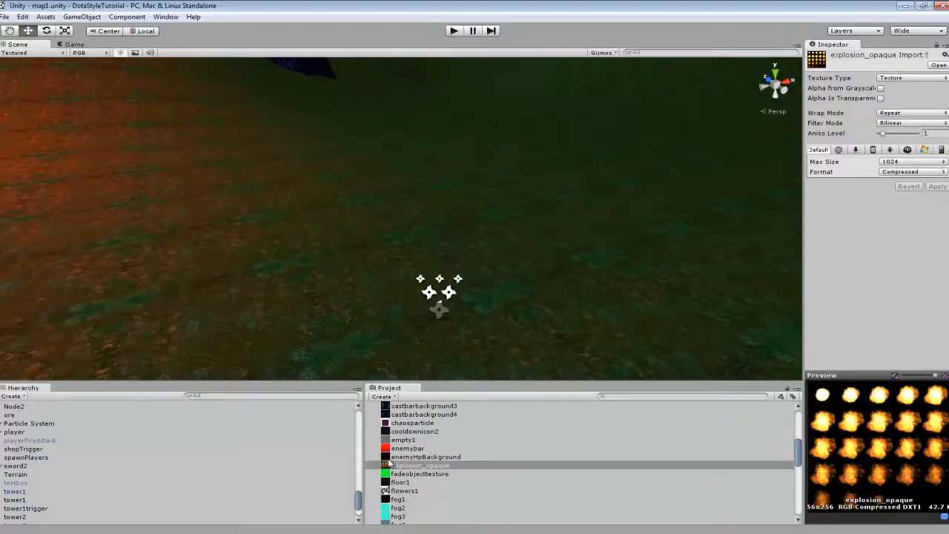
Step: Create a new material named explosion in the textures folder
scroll(433, 451, "up", 5)
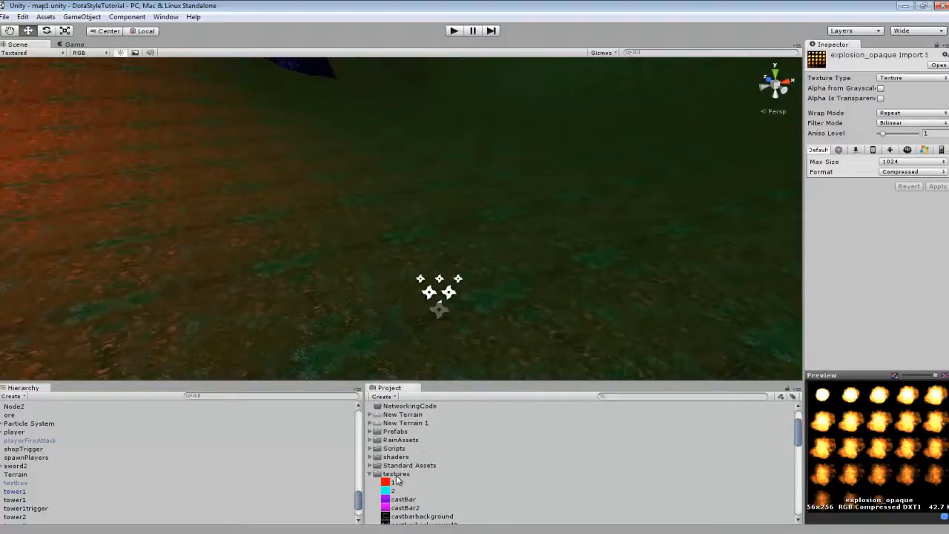
left_click(396, 474)
right_click(396, 473)
mouse_move(460, 311)
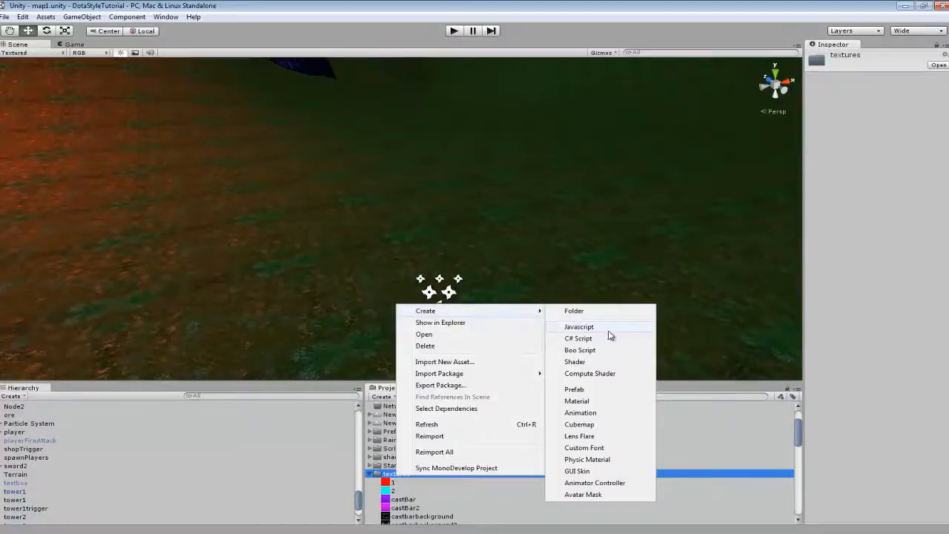
left_click(619, 401)
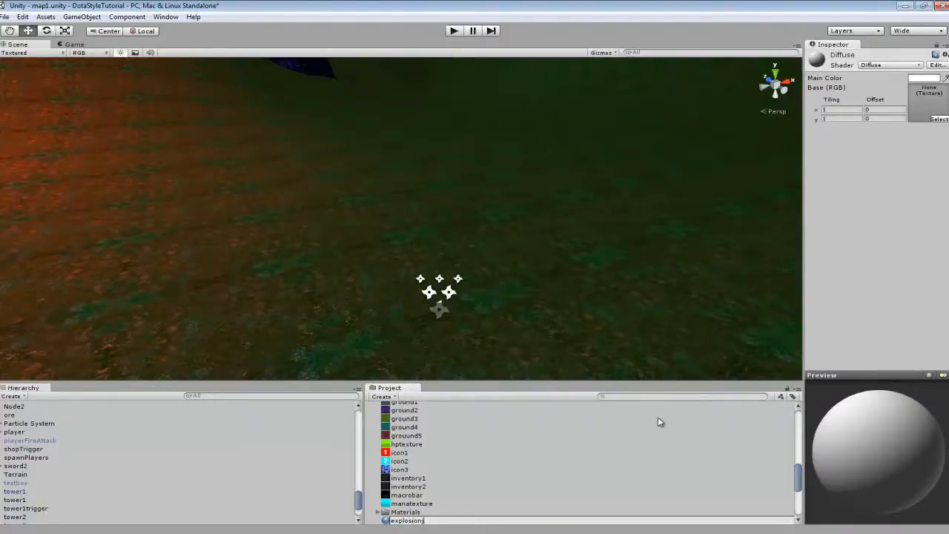
key("Return")
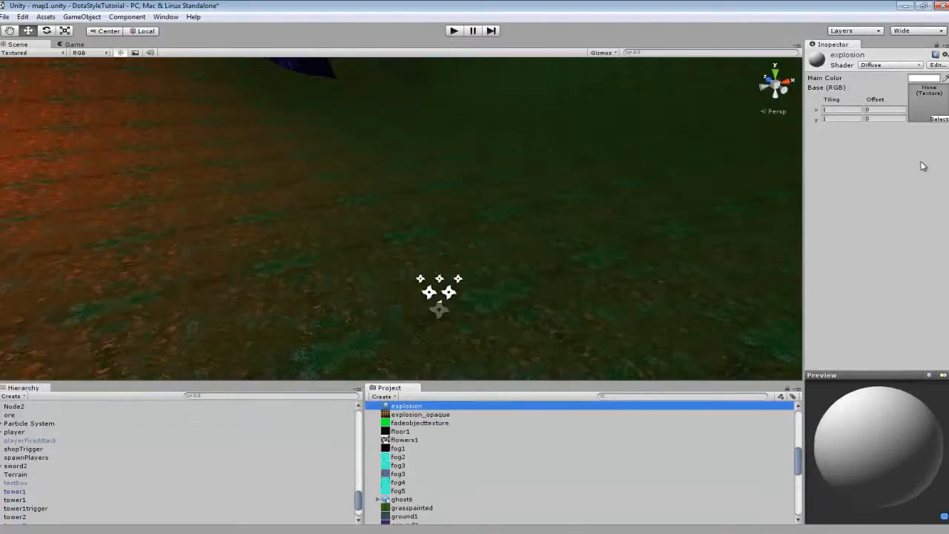
Step: Assign the explosion_opaque texture to the explosion material and set its shader to Particles/Additive
left_click_drag(412, 417, 948, 149)
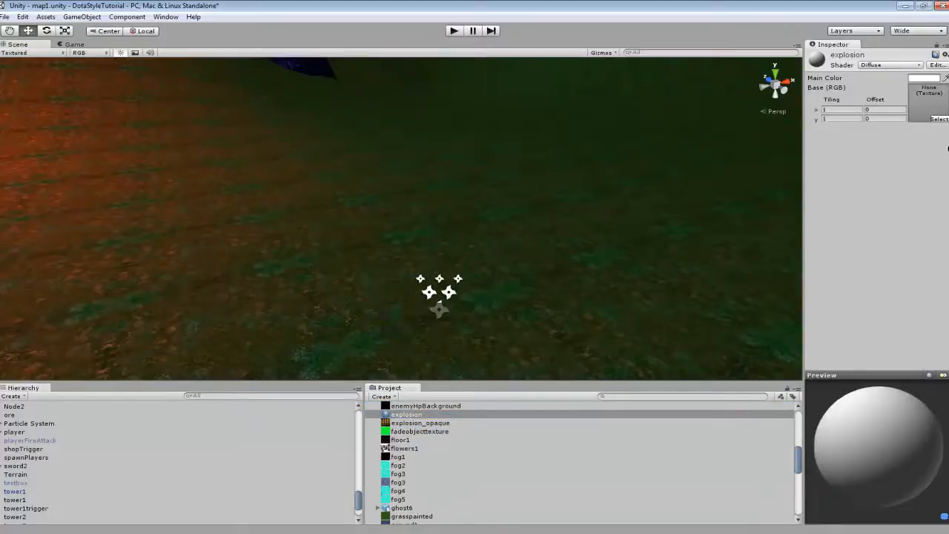
left_click_drag(924, 101, 923, 101)
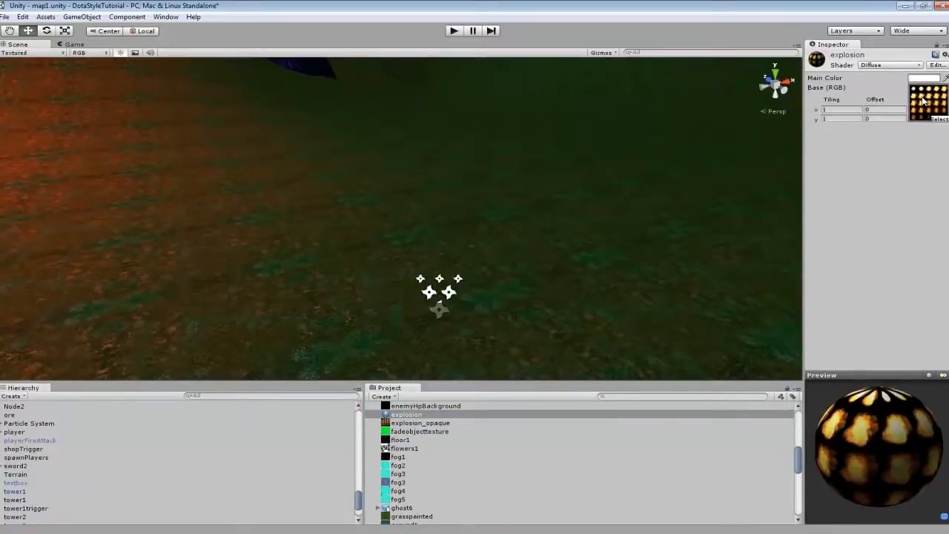
left_click(878, 66)
mouse_move(904, 267)
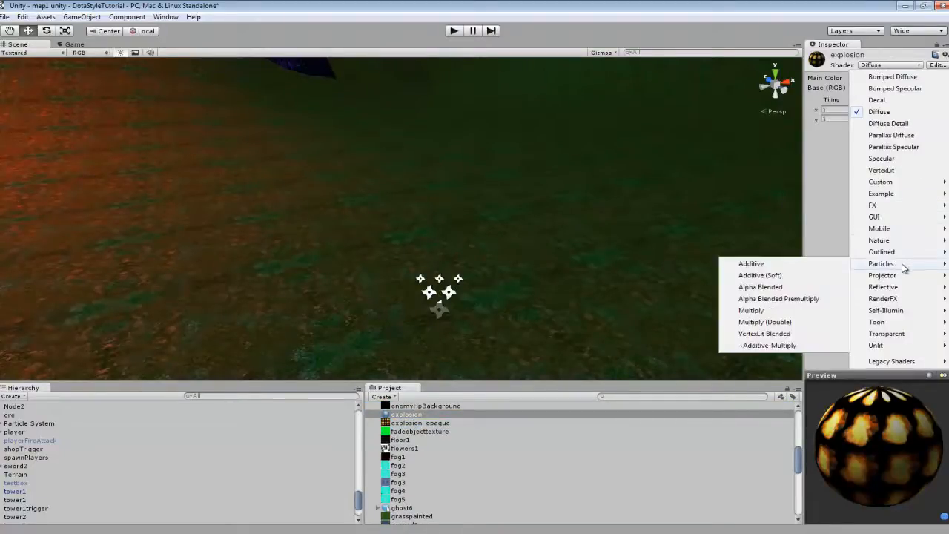
left_click(751, 264)
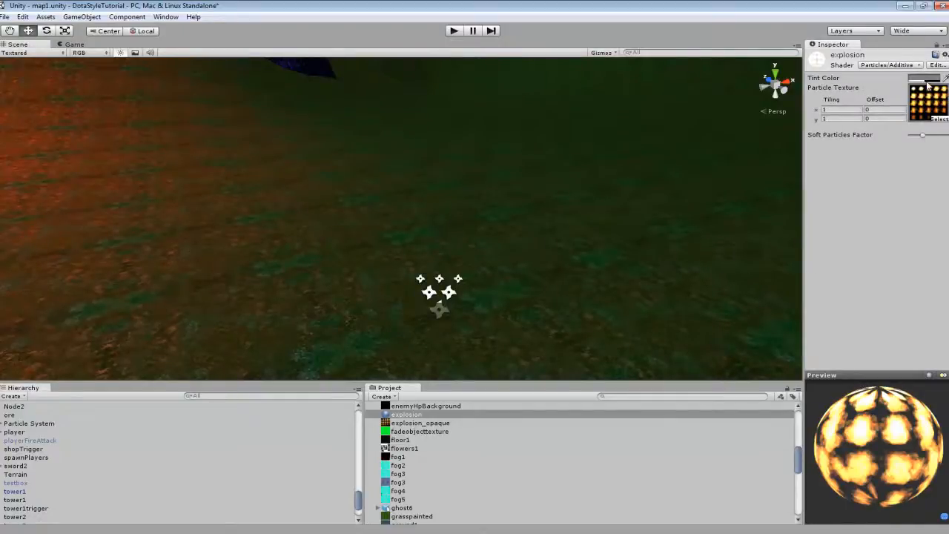
left_click(901, 66)
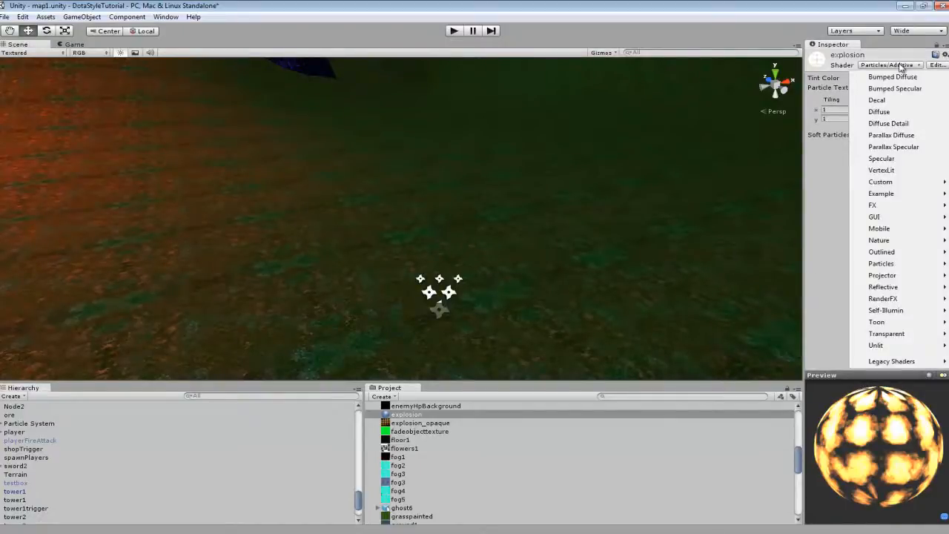
left_click(843, 158)
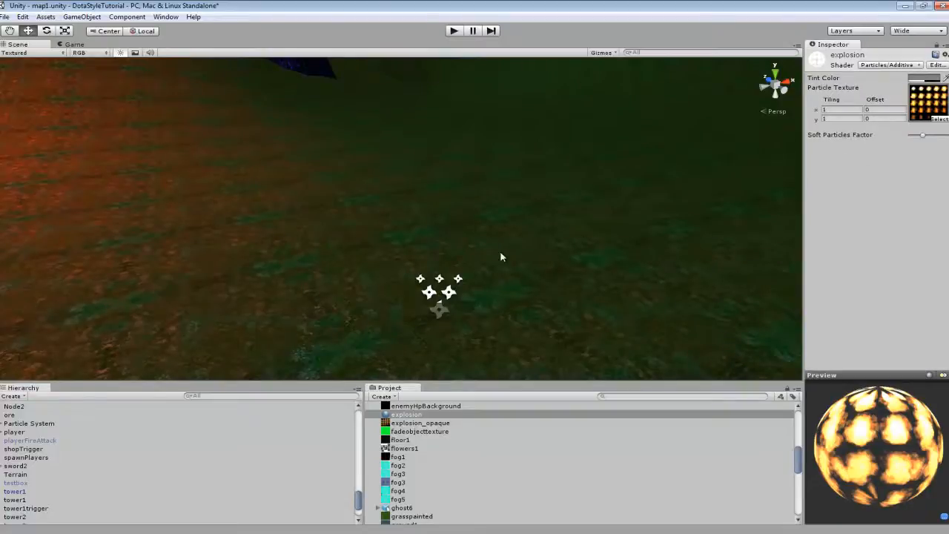
Step: Disable the Velocity over Lifetime, Limit Velocity over Lifetime and Force over Lifetime modules of the scene's particle system
right_click_drag(502, 256, 519, 267)
scroll(493, 262, "up", 2)
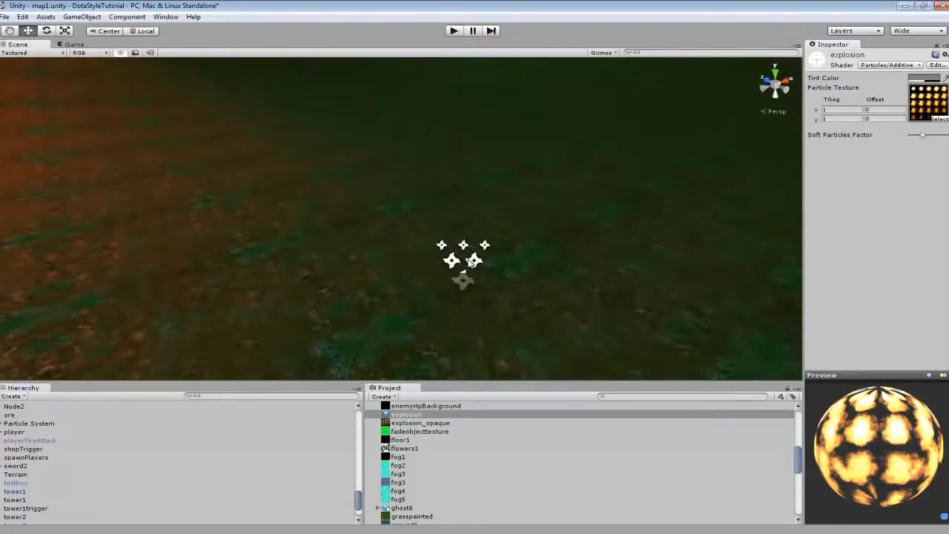
left_click(470, 263)
right_click_drag(452, 267, 502, 260)
scroll(915, 289, "down", 1)
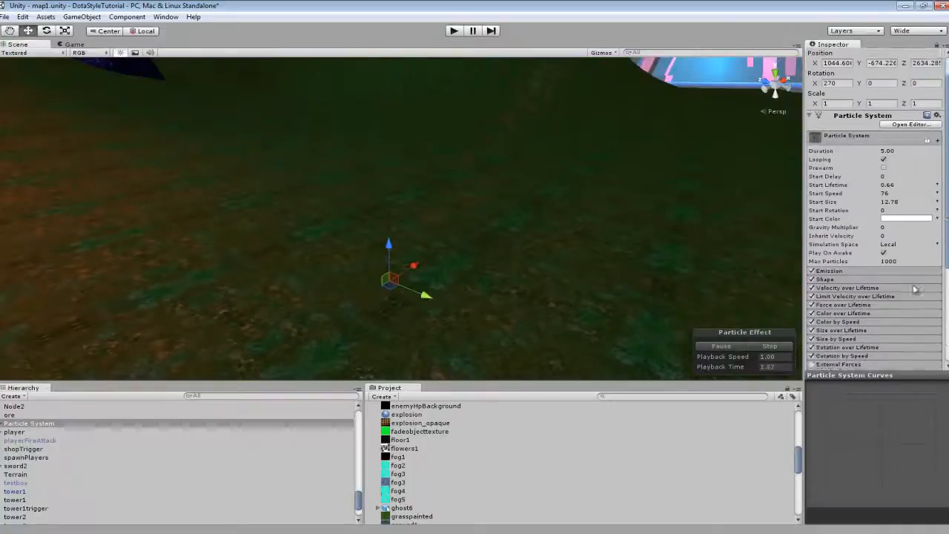
scroll(912, 287, "down", 1)
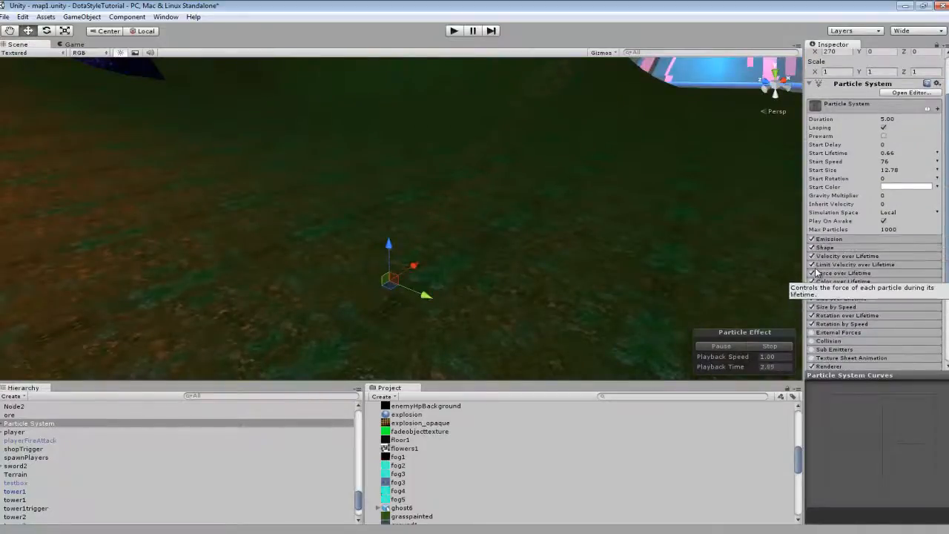
left_click(812, 256)
left_click(812, 265)
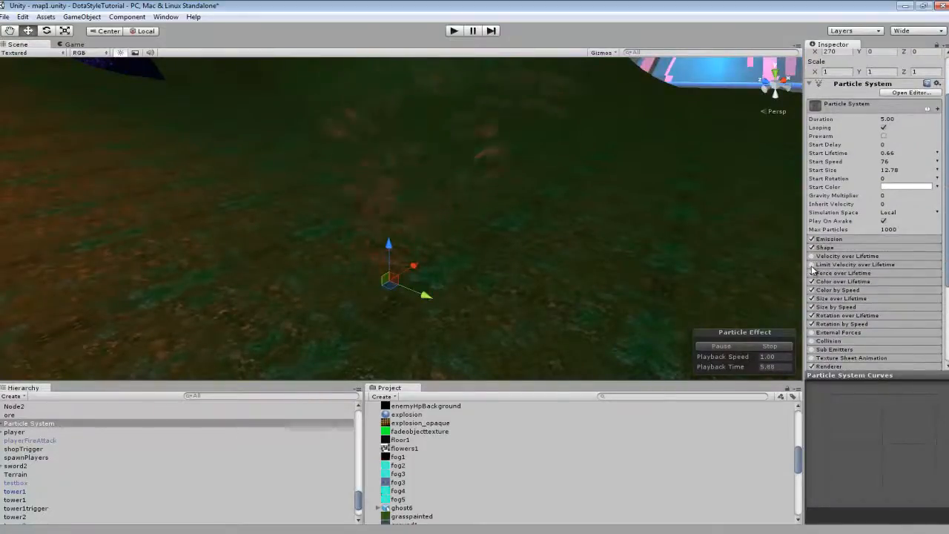
left_click(812, 272)
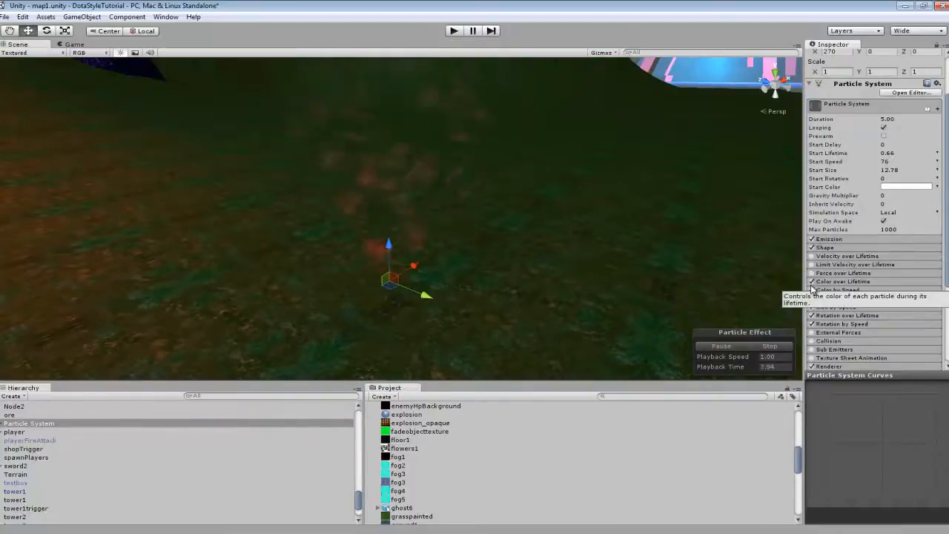
Step: Turn off the particle system's Color over Lifetime, Color by Speed, Size over Lifetime, Size by Speed and Rotation over Lifetime modules
left_click(812, 281)
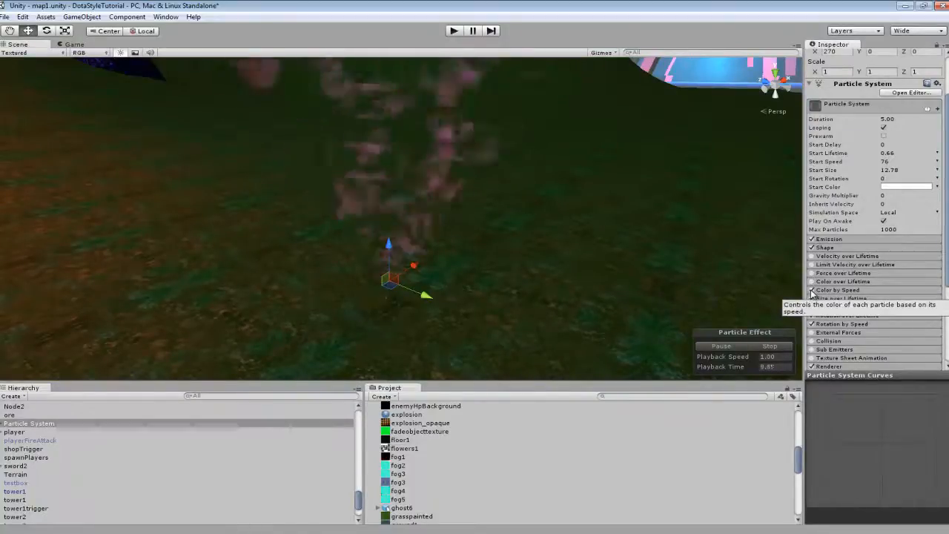
left_click(812, 291)
left_click(812, 299)
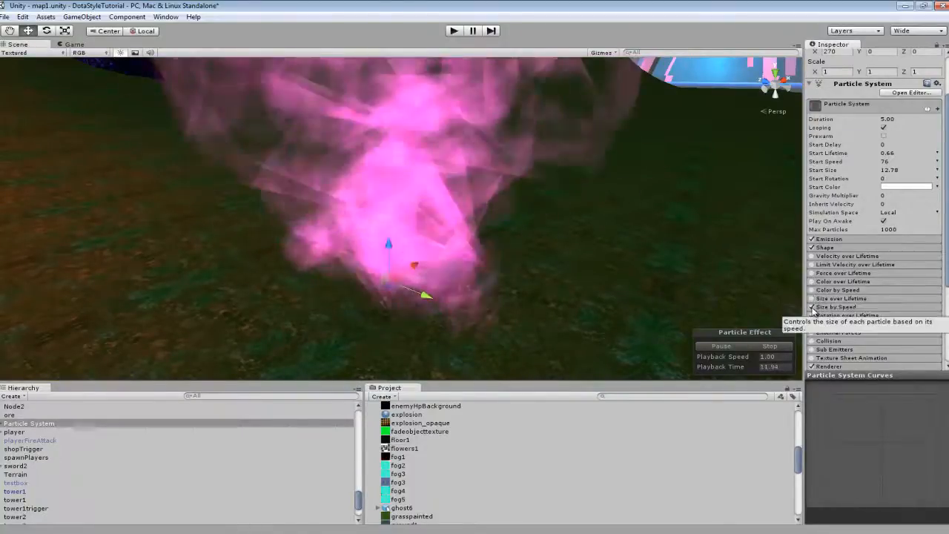
left_click(812, 307)
left_click(812, 315)
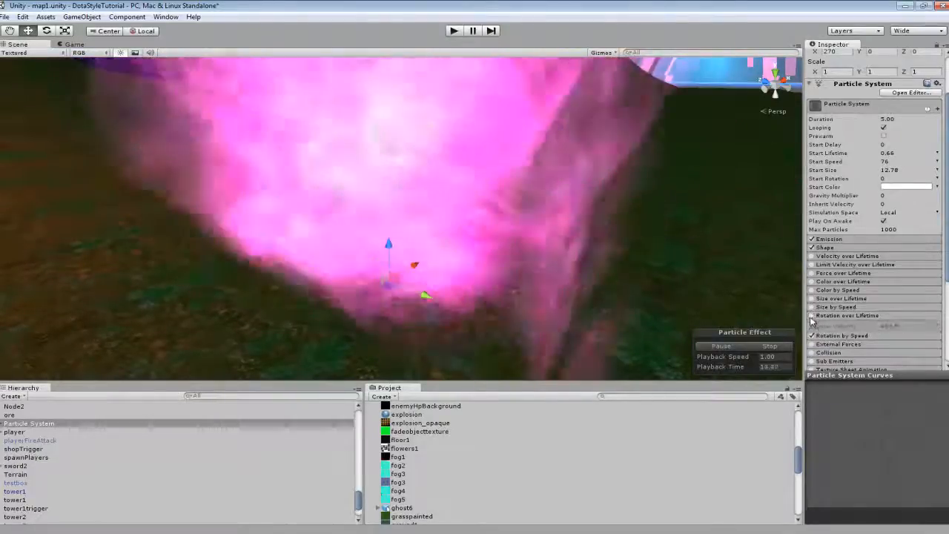
right_click_drag(616, 291, 629, 206)
key("s")
scroll(904, 261, "down", 5)
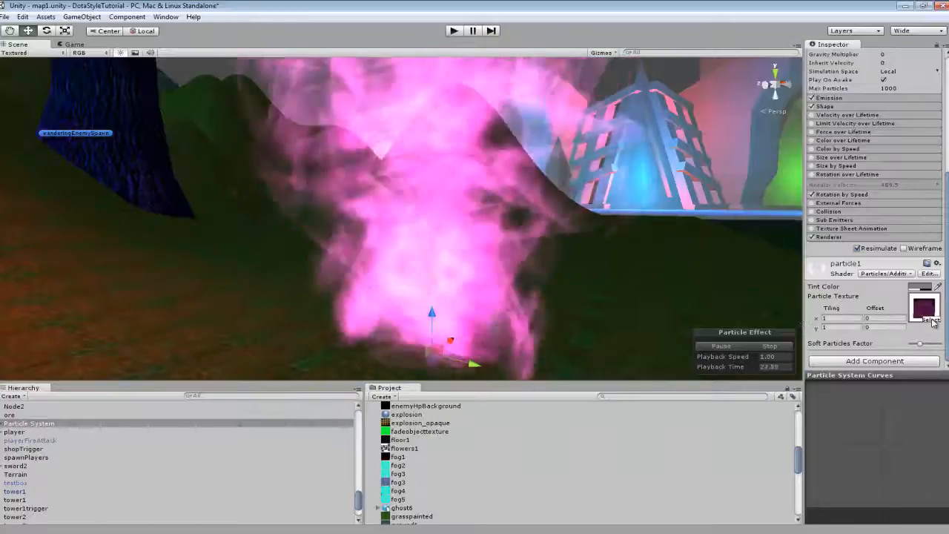
left_click(931, 319)
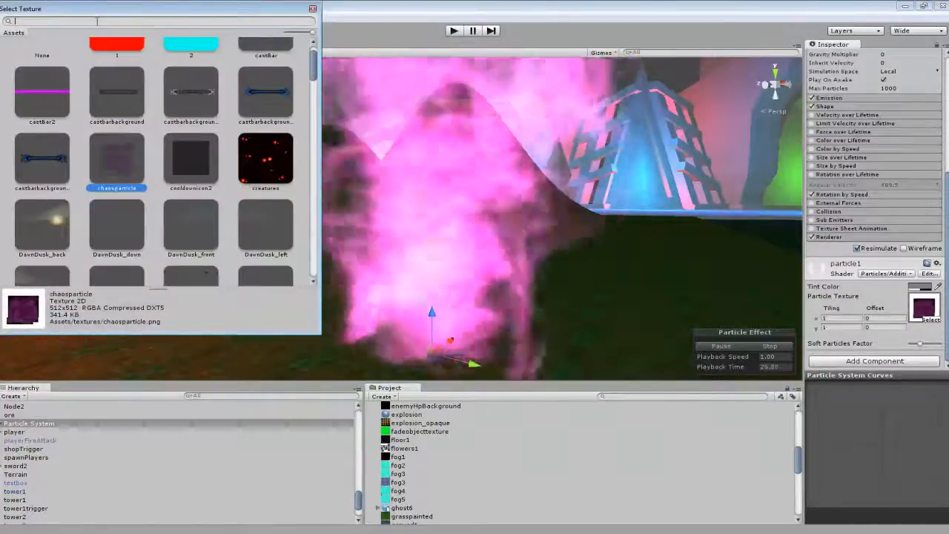
type("explo")
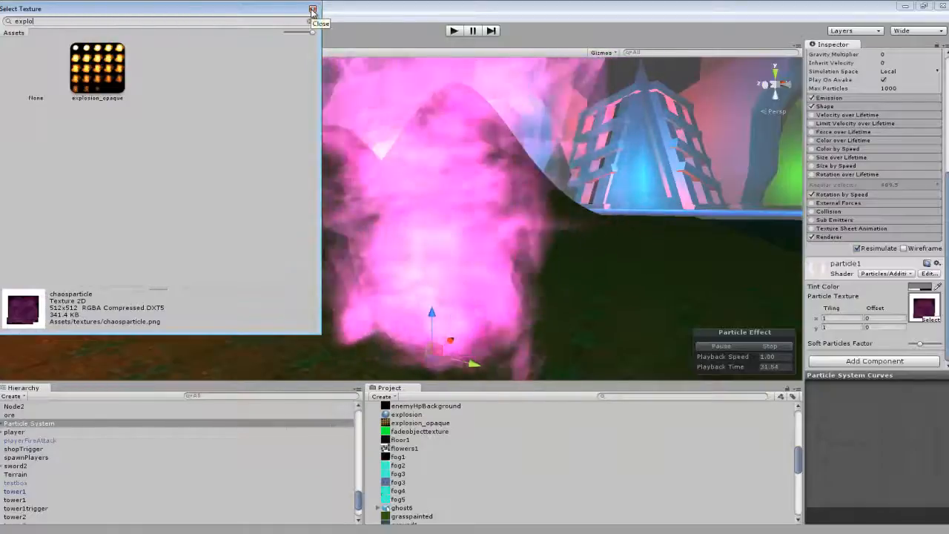
left_click(313, 10)
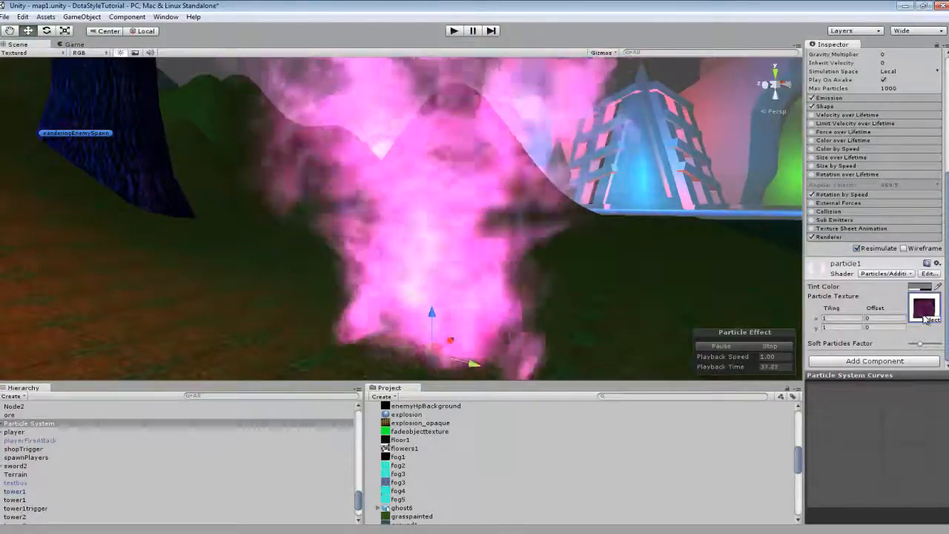
Step: Replace the particle texture of the particle system's particle1 material with explosion_opaque
left_click(936, 310)
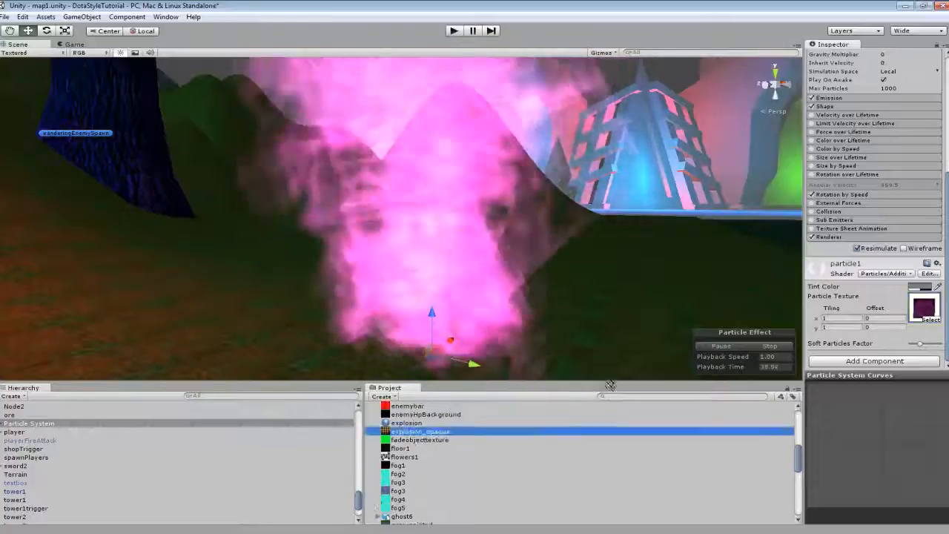
left_click_drag(938, 310, 936, 311)
right_click_drag(523, 256, 560, 246)
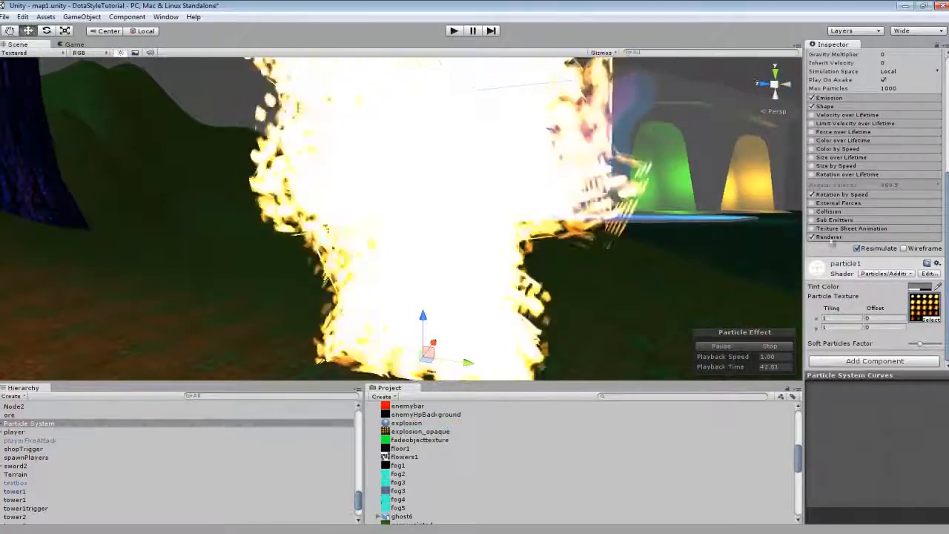
Step: Enable Texture Sheet Animation on the particle system and set its tiles to X 5 and Y 5
left_click(836, 229)
left_click(812, 228)
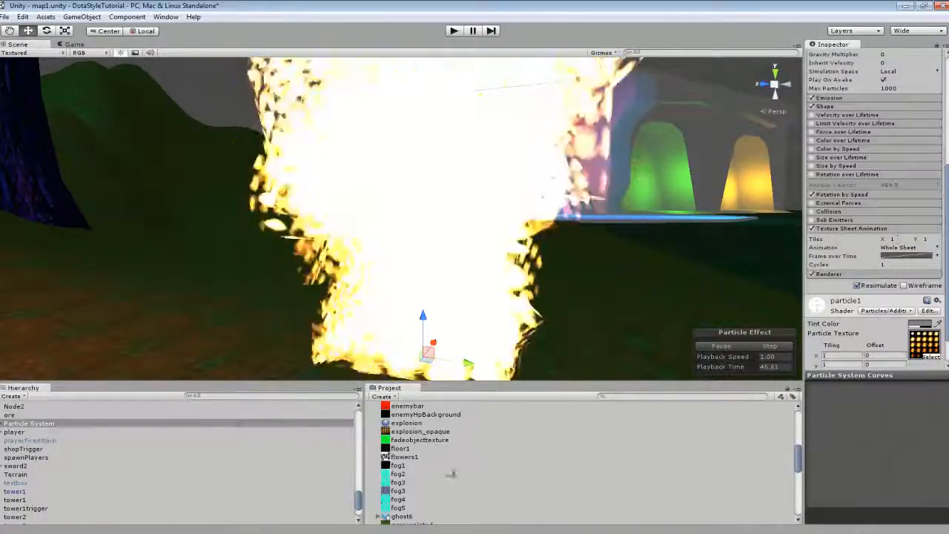
left_click(419, 432)
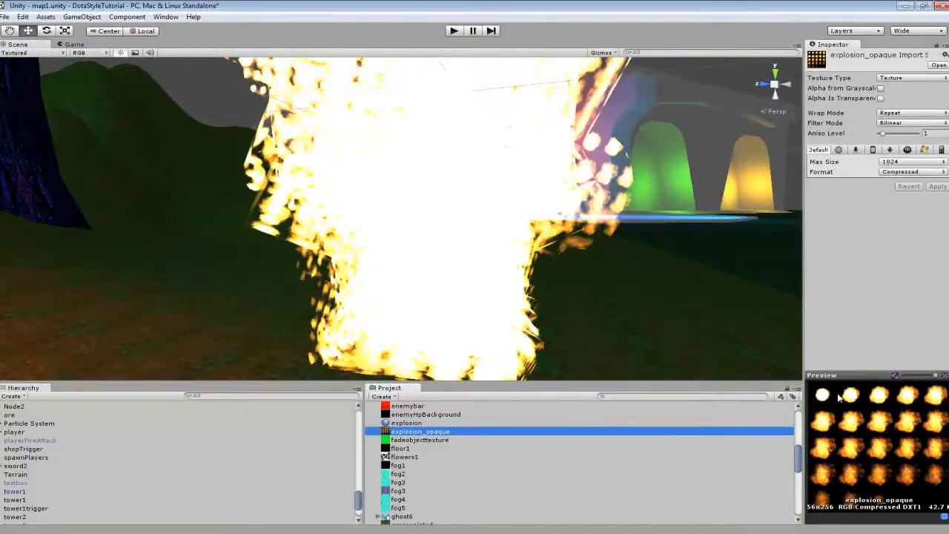
left_click(428, 287)
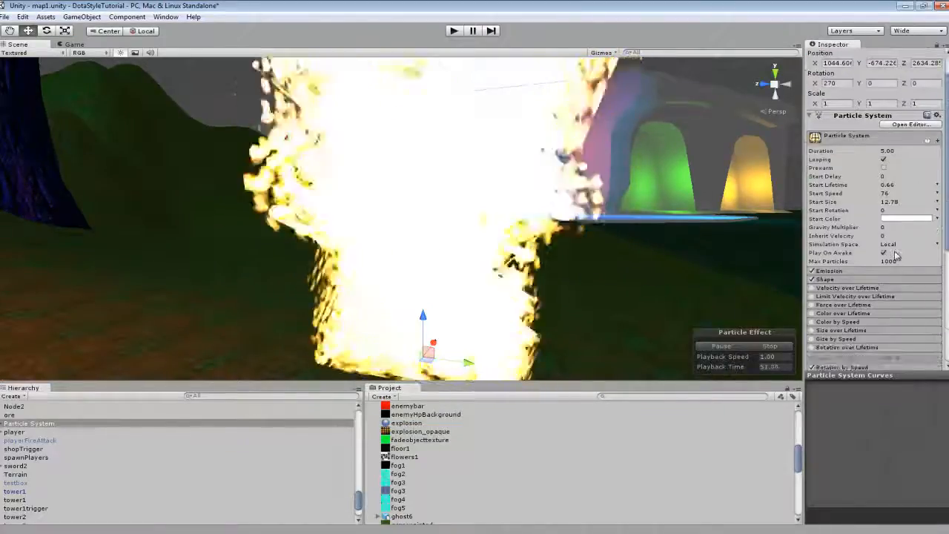
scroll(895, 255, "down", 5)
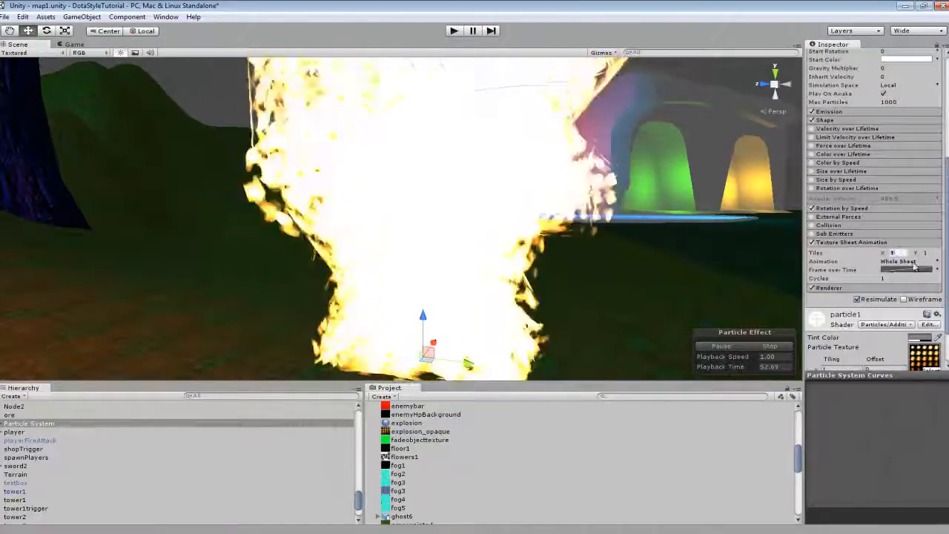
type("5")
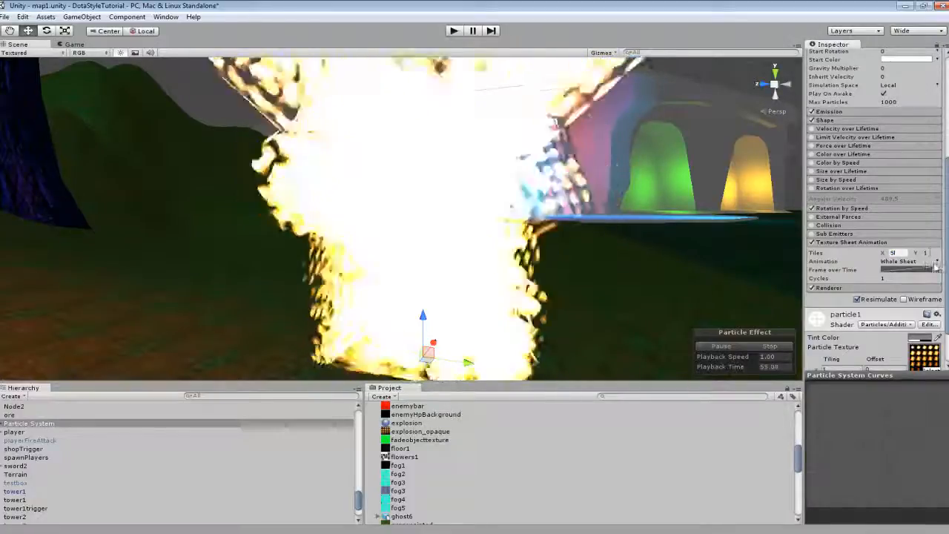
key("Tab")
type("5")
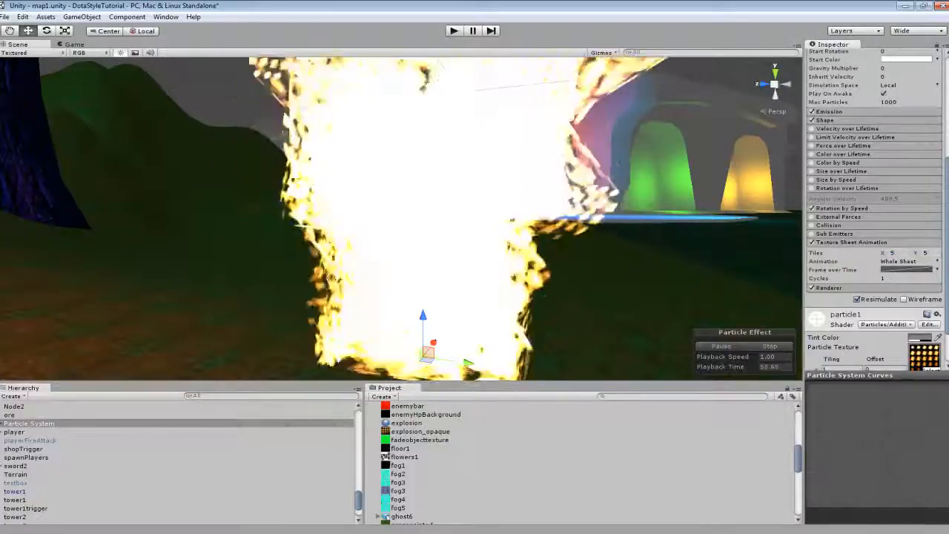
right_click_drag(593, 185, 483, 139)
scroll(896, 281, "down", 3)
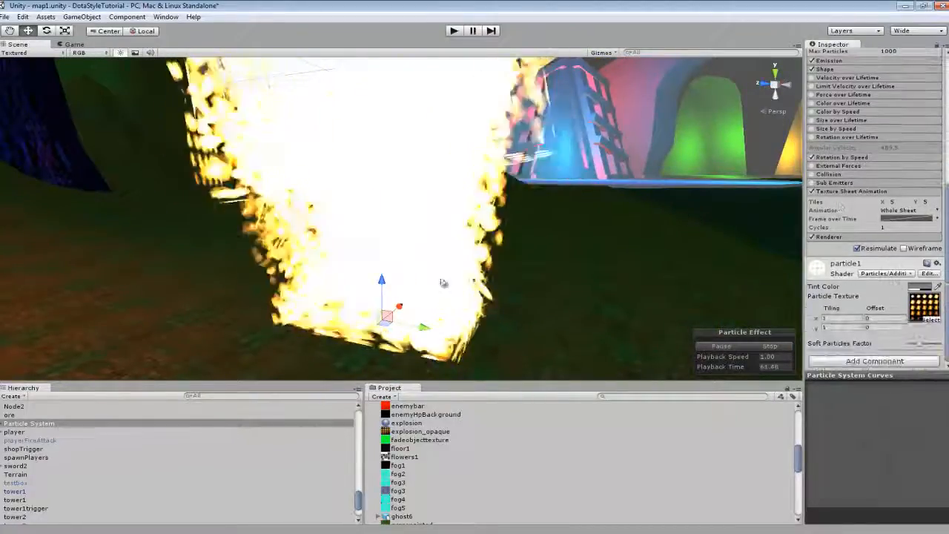
scroll(851, 278, "up", 3)
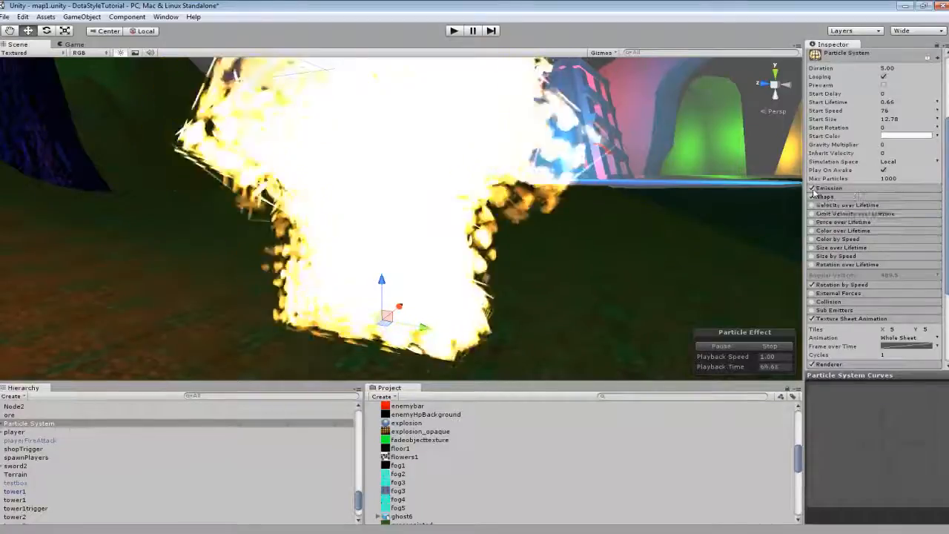
left_click(813, 190)
left_click(813, 189)
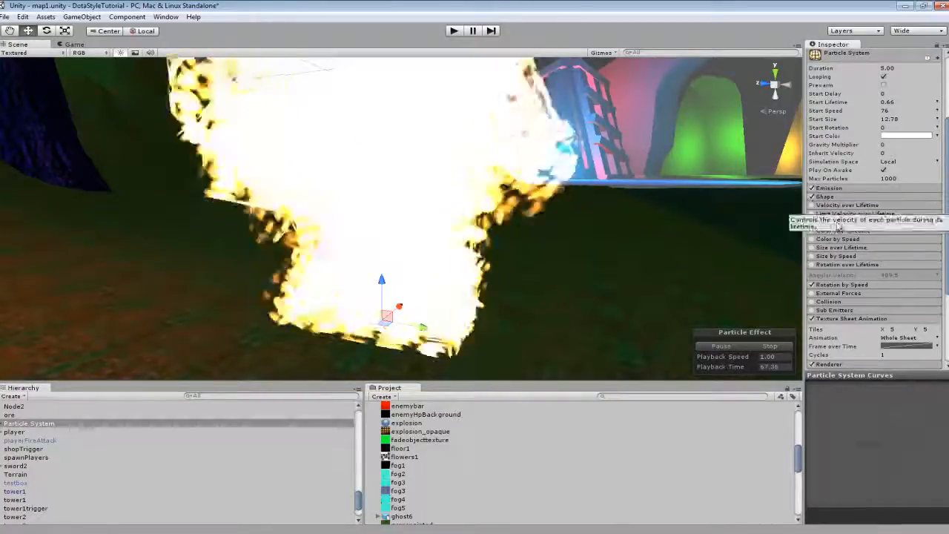
Step: Set the render mode in the particle system's Renderer module to Billboard
scroll(830, 229, "down", 3)
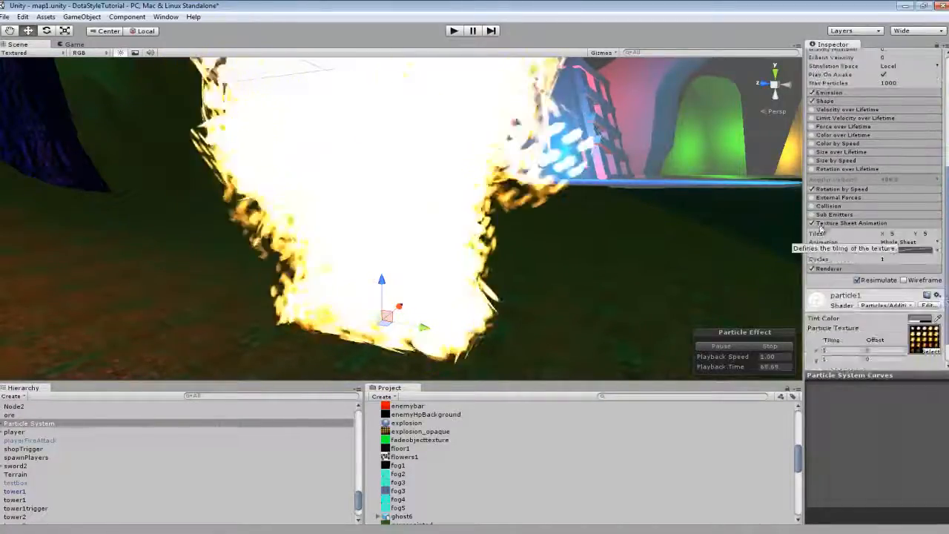
left_click(846, 223)
left_click(829, 235)
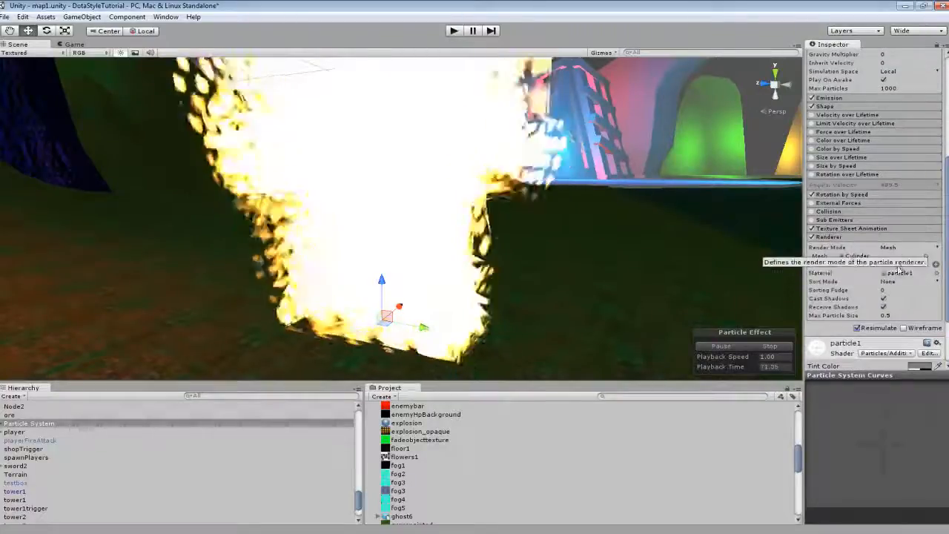
left_click(916, 248)
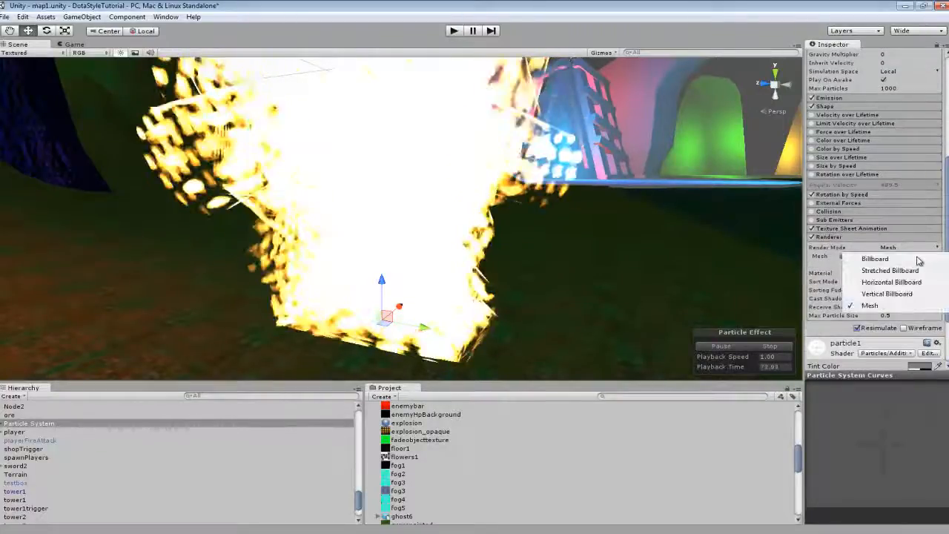
left_click(918, 259)
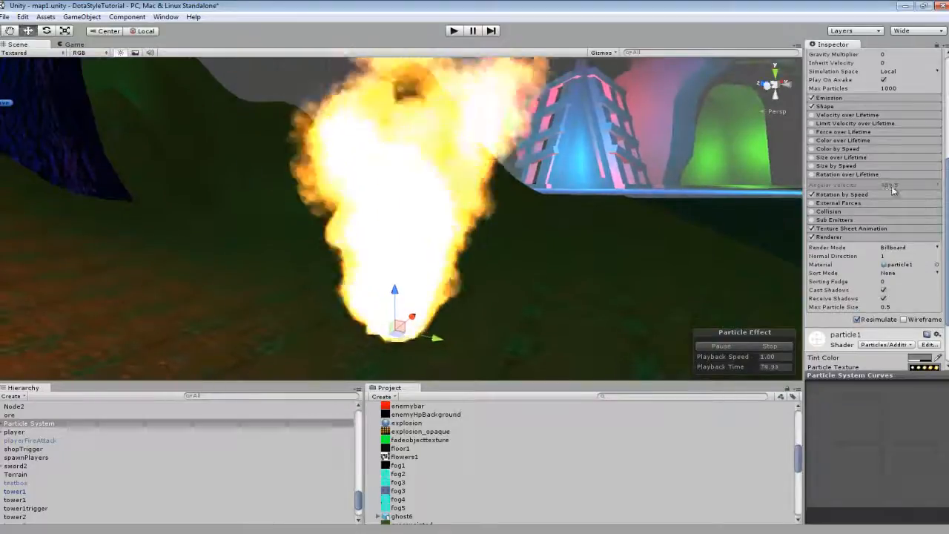
Step: Lower the Rate in the particle system's Emission module to 17.4
scroll(893, 190, "up", 5)
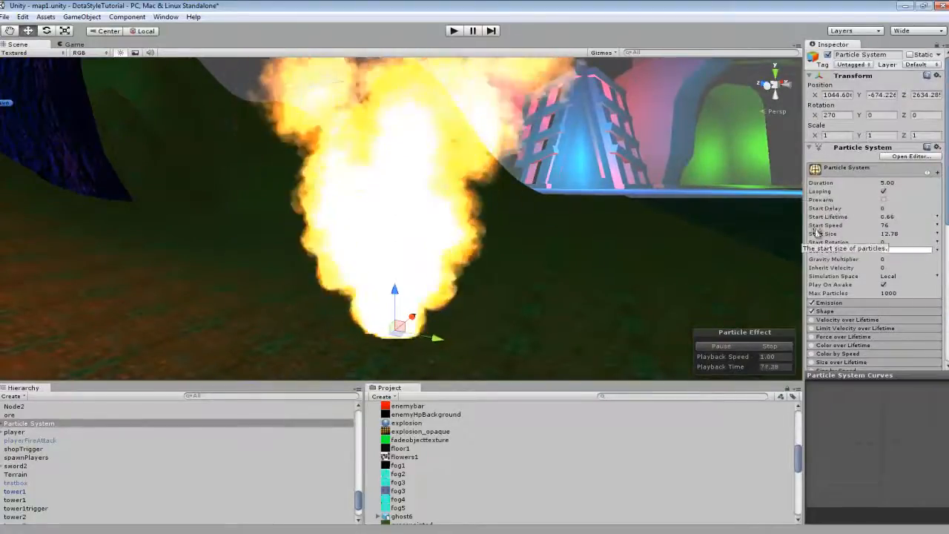
key("f")
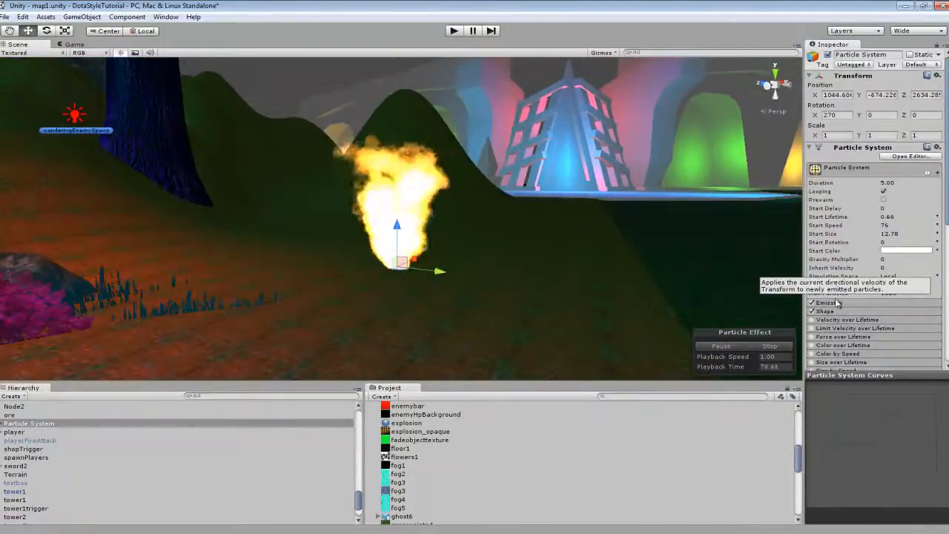
left_click(826, 303)
scroll(495, 247, "up", 3)
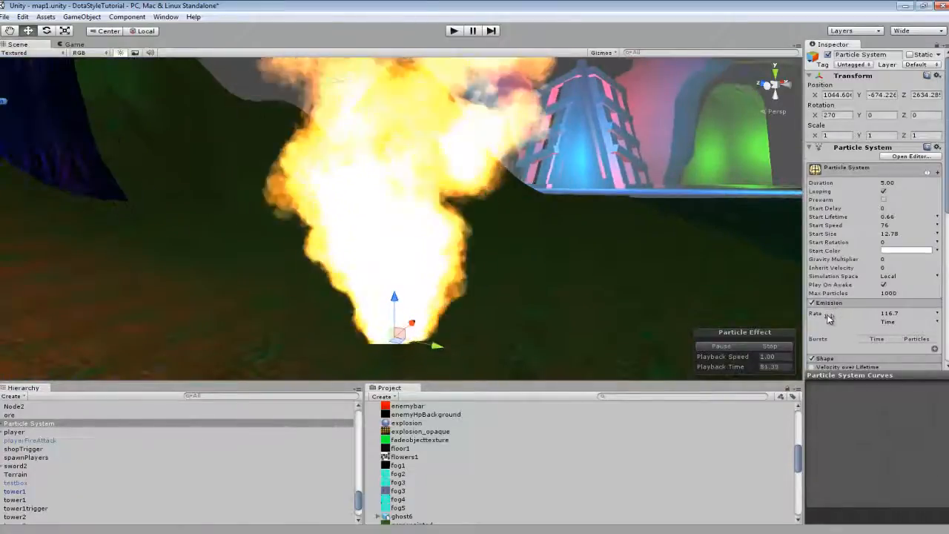
left_click_drag(830, 316, 25, 311)
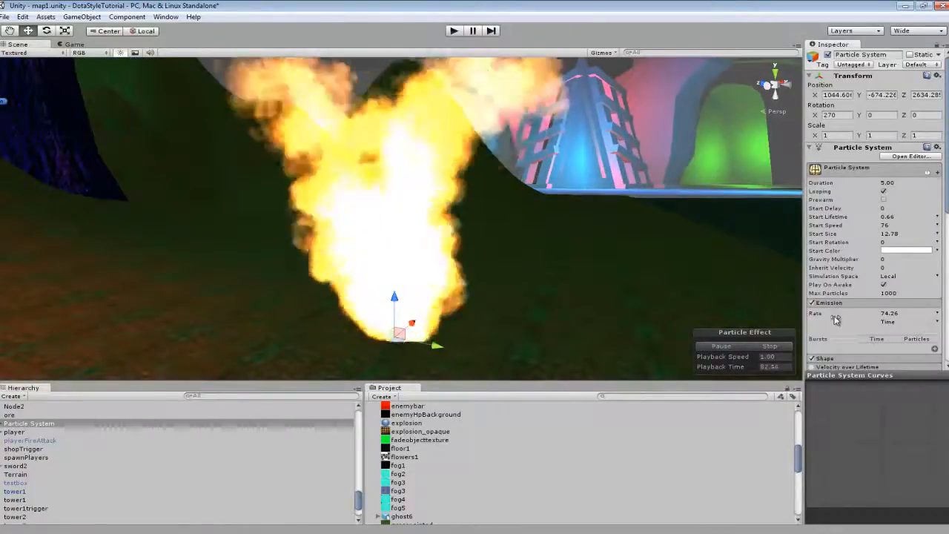
left_click_drag(834, 319, 725, 309)
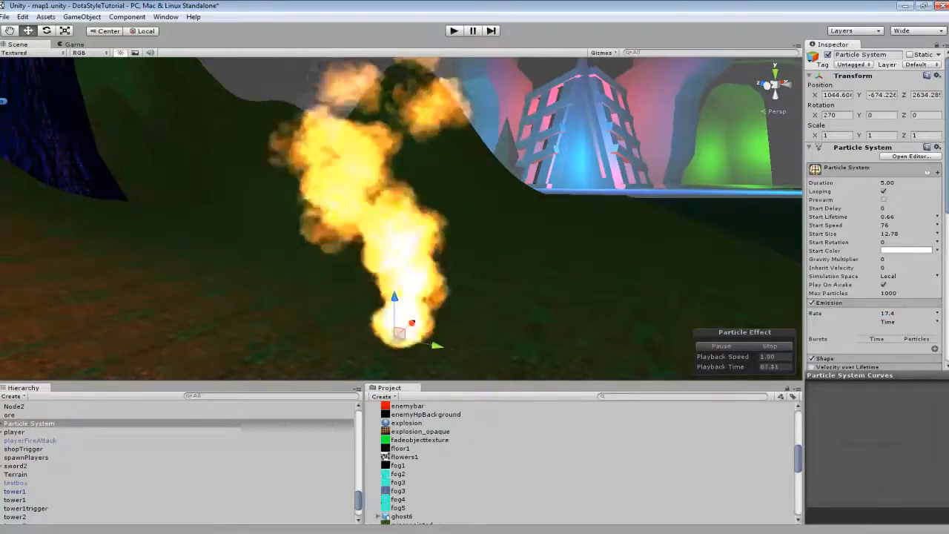
Step: Try the Single Row animation mode in the Texture Sheet Animation module and return it to Whole Sheet
scroll(911, 266, "down", 10)
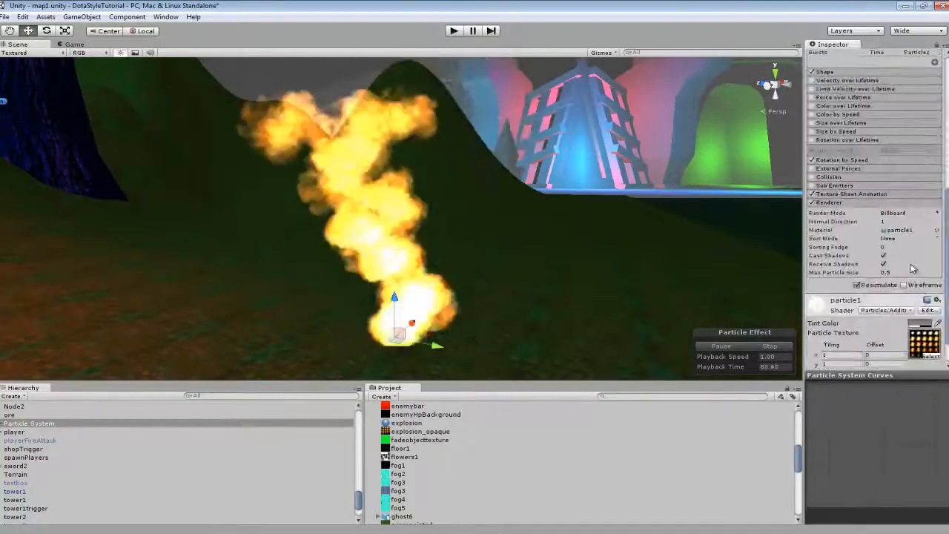
left_click(853, 189)
left_click(909, 208)
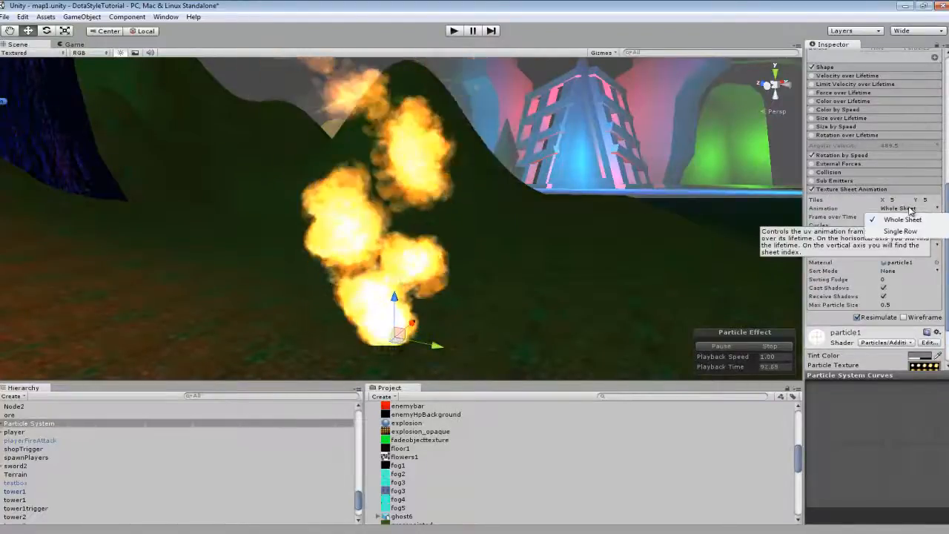
left_click(901, 232)
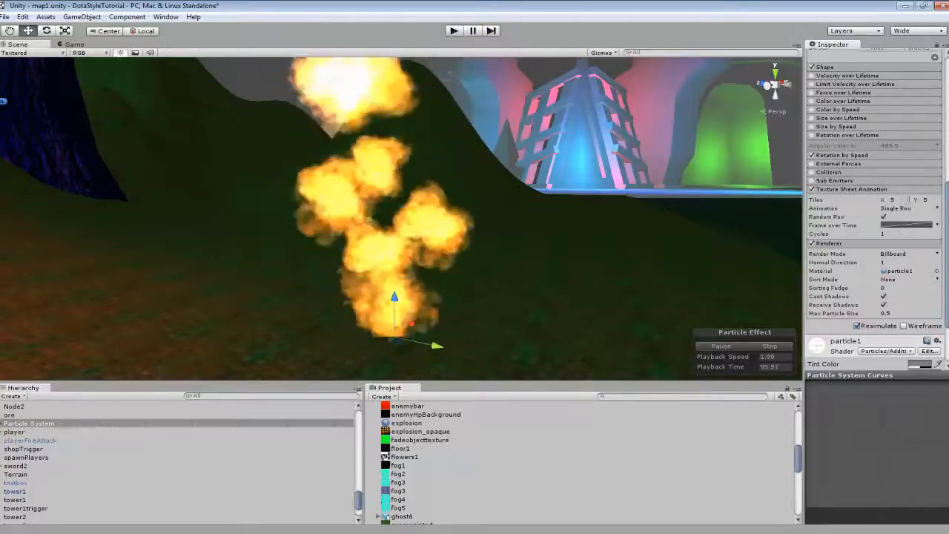
left_click(901, 209)
left_click(902, 221)
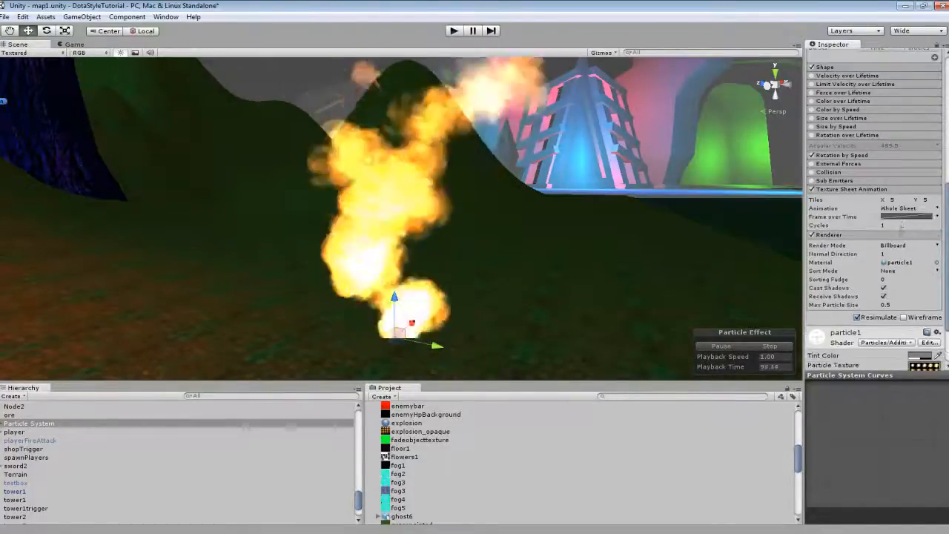
Step: Try 96 Cycles for the texture sheet animation and set the value back to 1
left_click(902, 225)
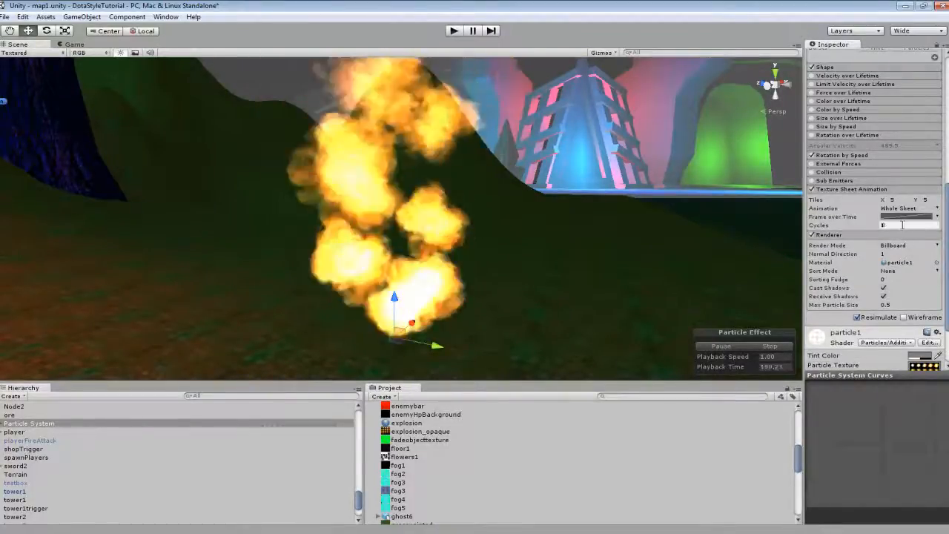
left_click_drag(828, 225, 110, 229)
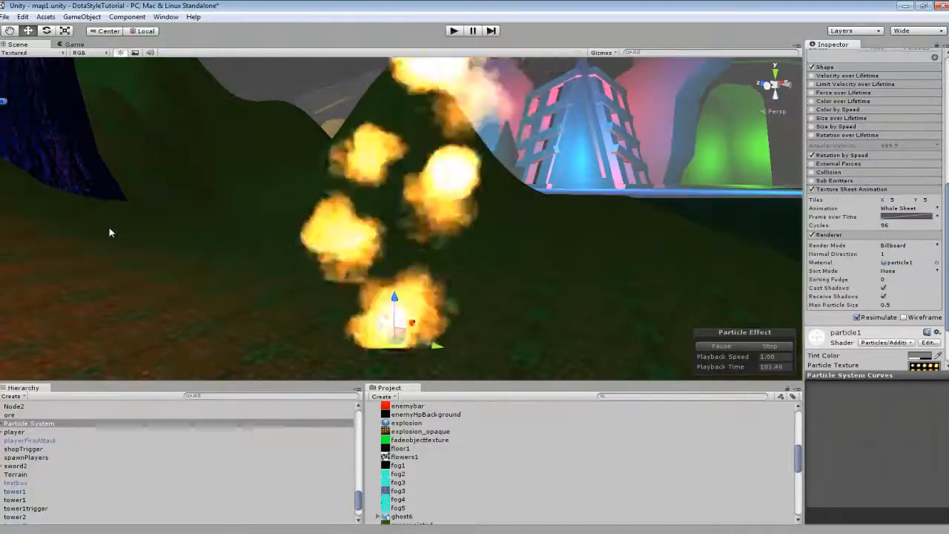
left_click(896, 225)
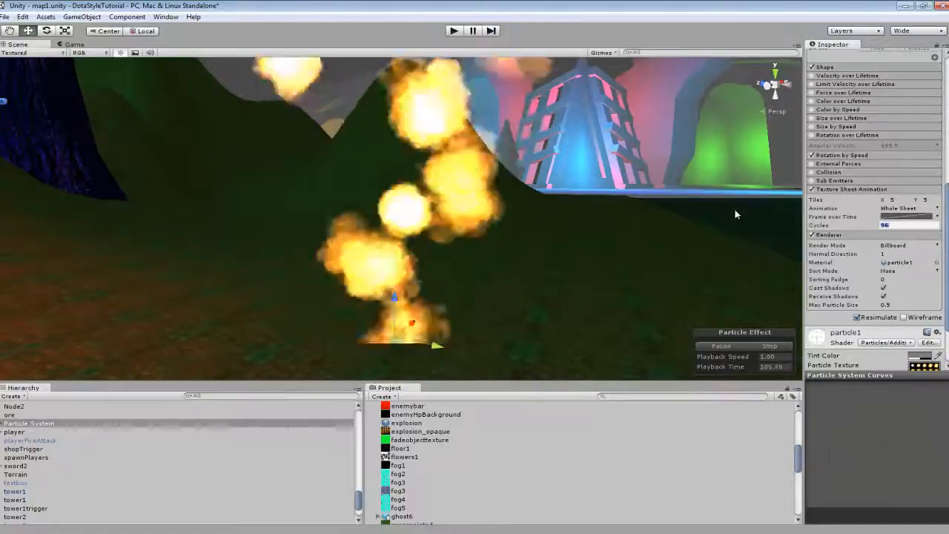
type("1")
key("Return")
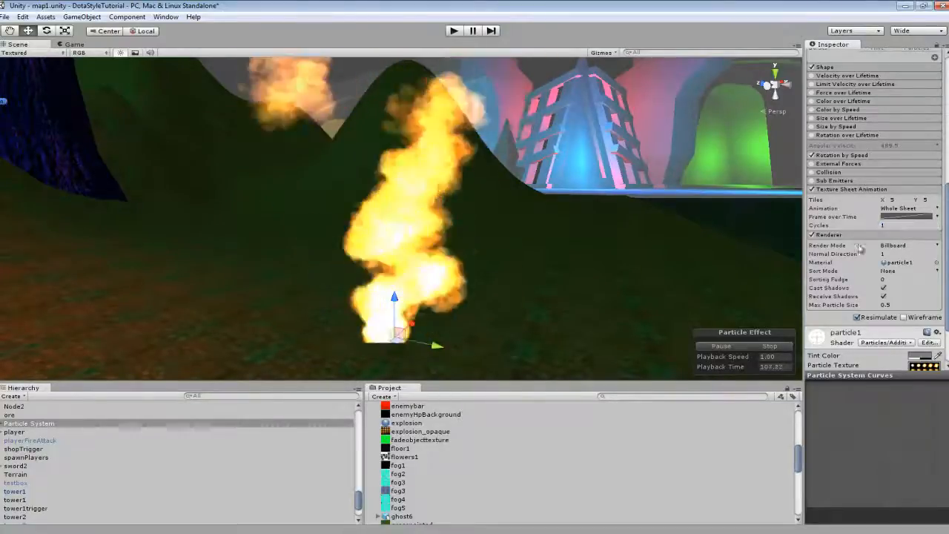
Step: Reduce the particle system's Start Speed to 25.88 and its emission Rate to 1.1
scroll(916, 300, "up", 8)
scroll(916, 301, "down", 1)
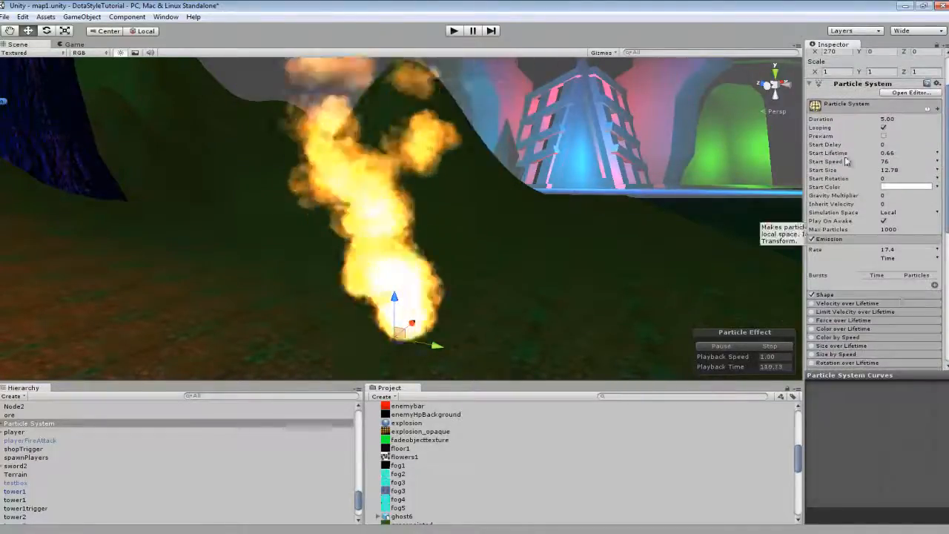
left_click_drag(836, 163, 683, 158)
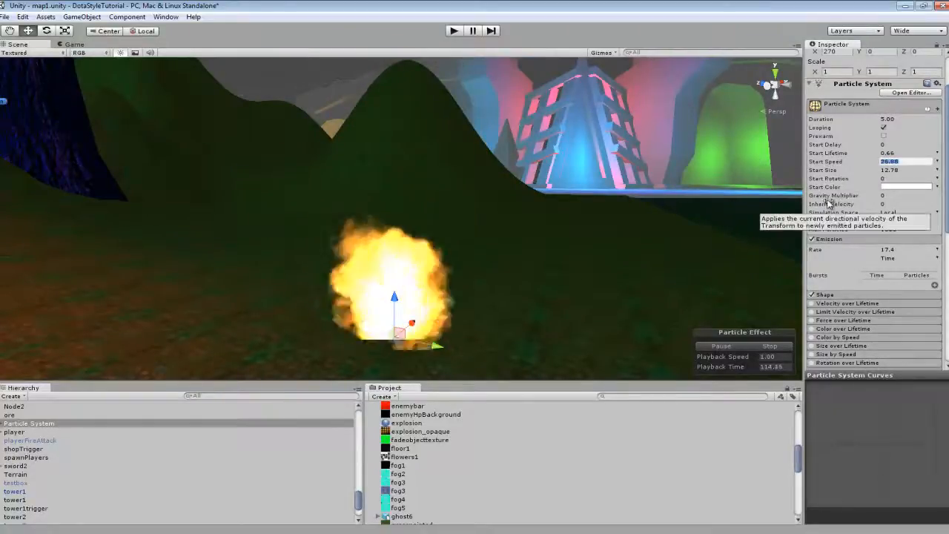
scroll(852, 227, "down", 4)
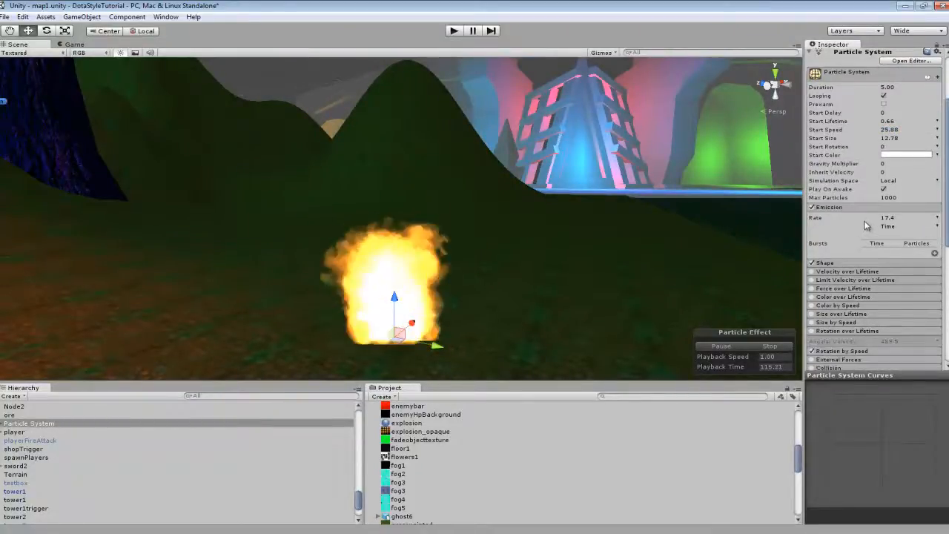
left_click_drag(790, 178, 787, 179)
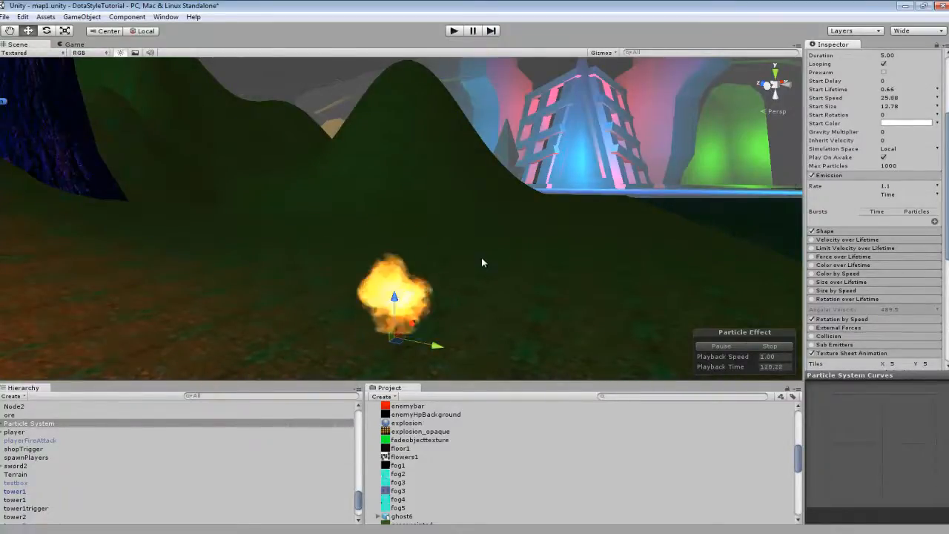
Step: Raise the particle system's Start Lifetime to 15.2 and turn off its Rotation by Speed module
mouse_move(482, 263)
left_mouse_down("alt")
mouse_move(477, 292)
mouse_move(479, 269)
mouse_move(492, 259)
left_mouse_up("alt")
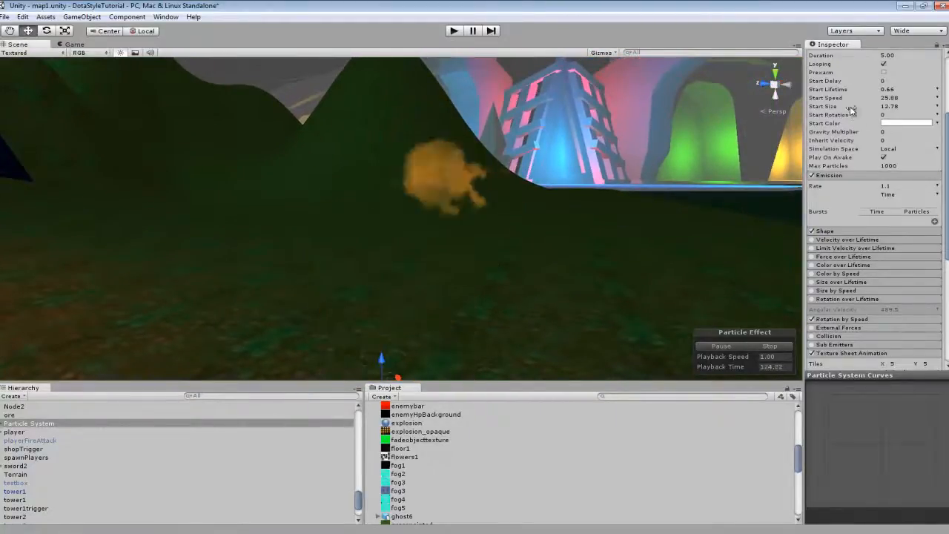
scroll(842, 121, "up", 2)
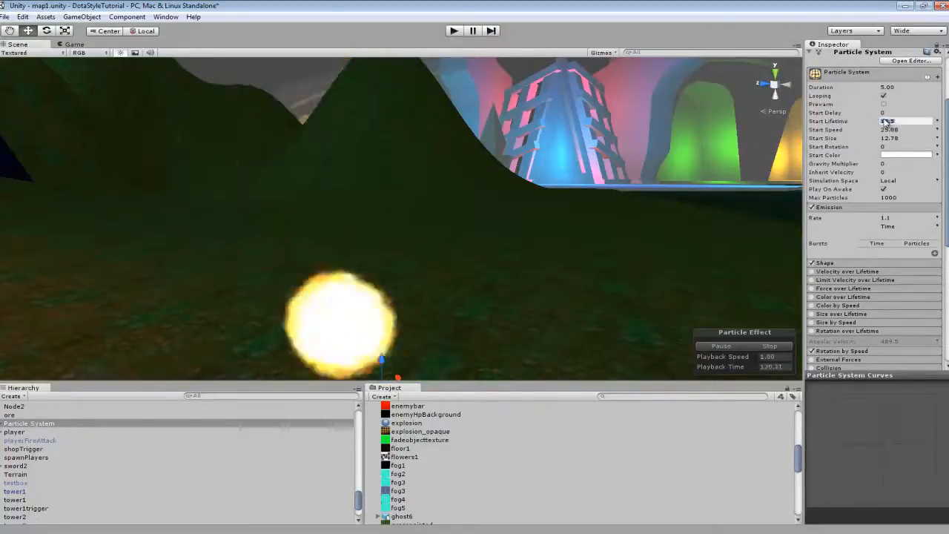
left_click(901, 122)
mouse_move(591, 194)
right_mouse_down()
mouse_move(602, 152)
mouse_move(562, 178)
mouse_move(568, 164)
mouse_move(576, 195)
mouse_move(575, 186)
right_mouse_up()
key("s")
key("w")
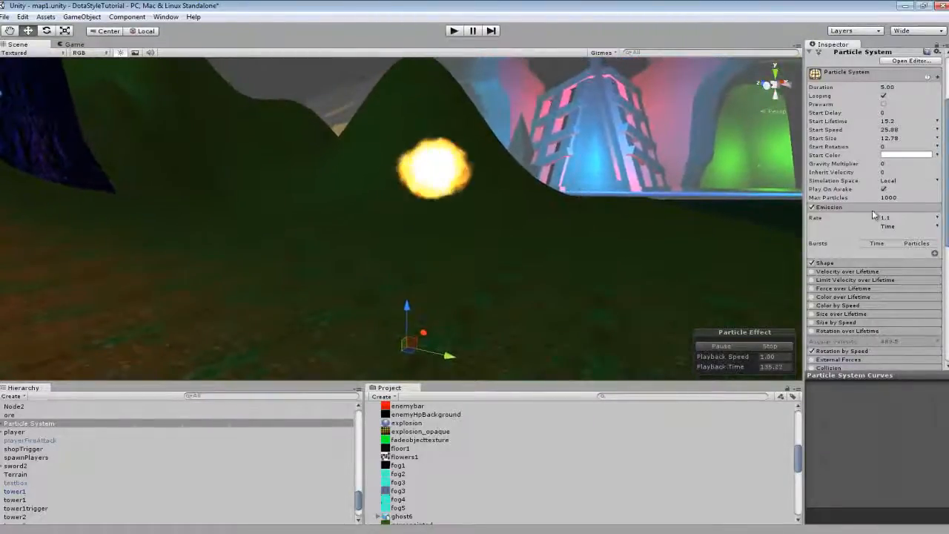
scroll(857, 257, "down", 3)
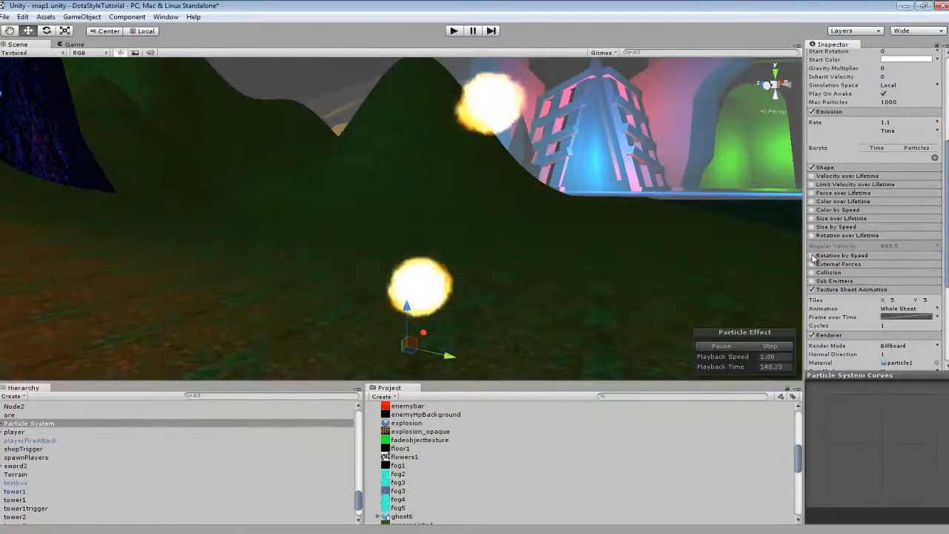
right_click_drag(550, 185, 548, 163)
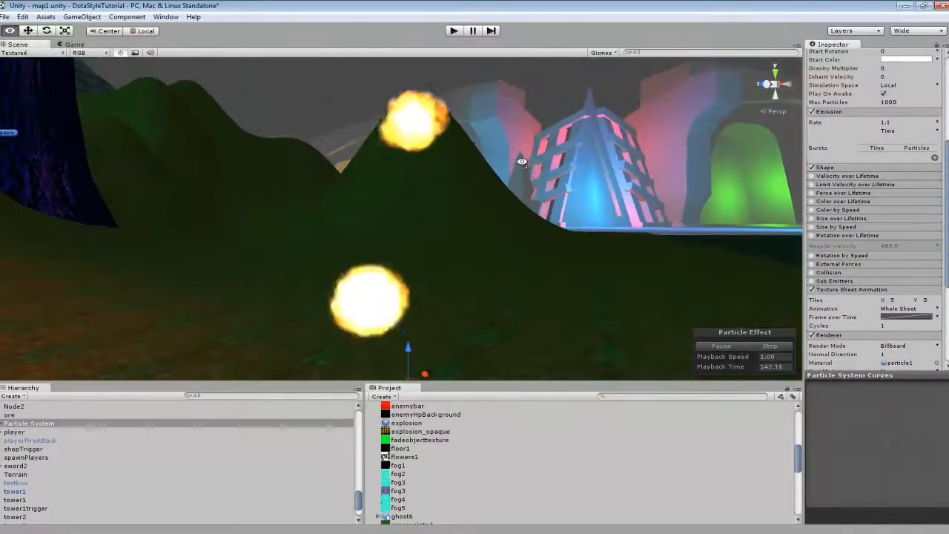
Step: Set the Cycles of the particle system's texture sheet animation to 25
scroll(852, 345, "down", 3)
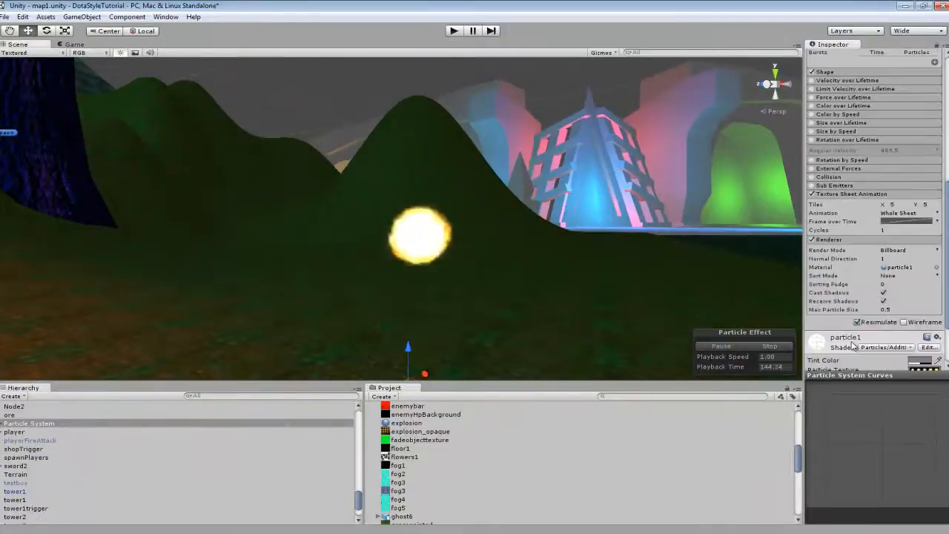
scroll(857, 343, "down", 2)
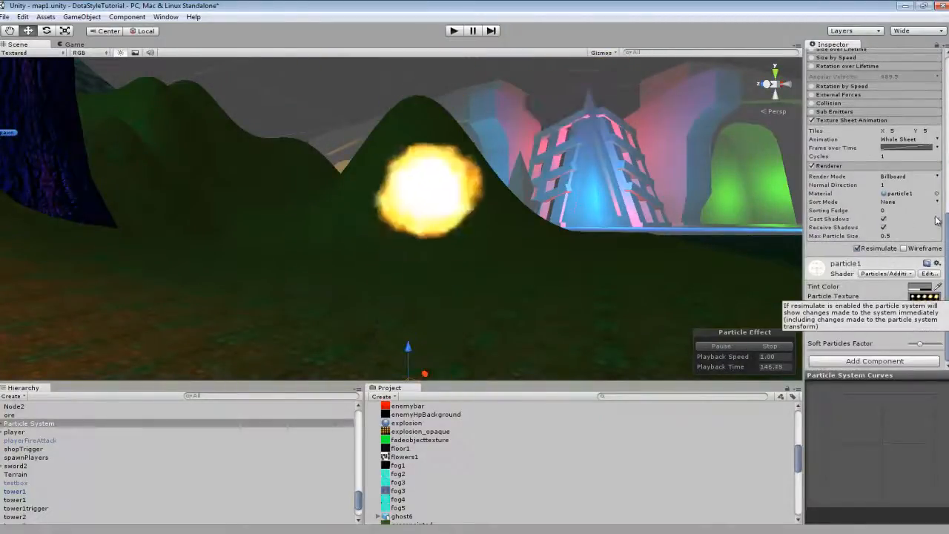
left_click(891, 158)
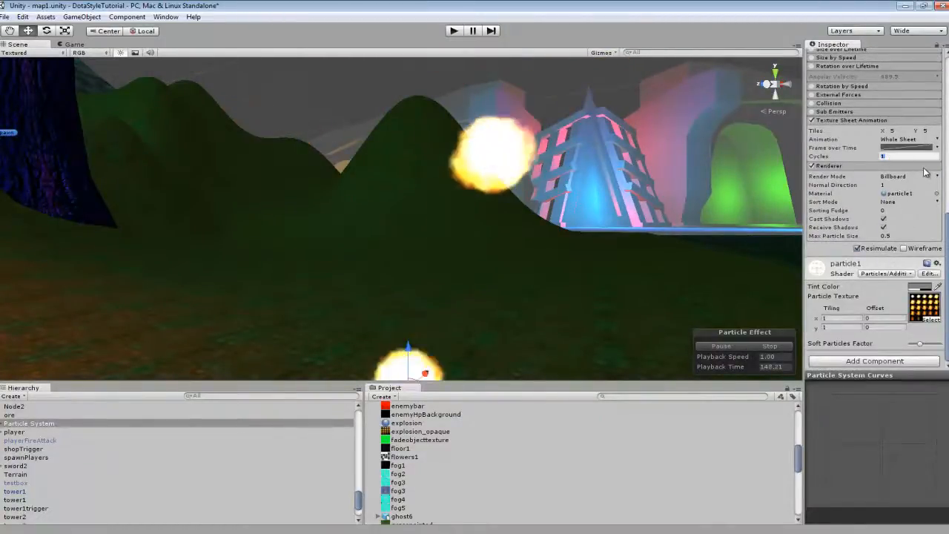
type("10")
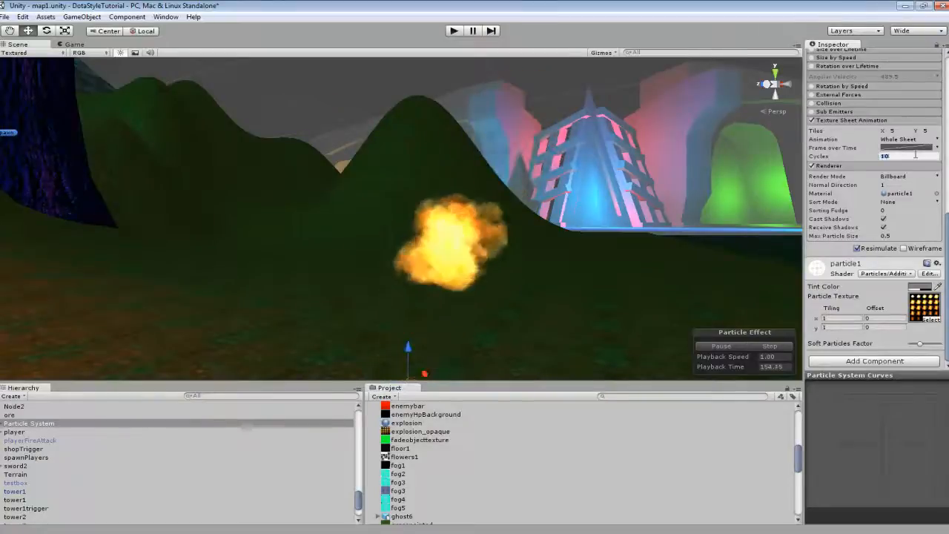
key("BackSpace")
key("BackSpace")
type("25")
key("Return")
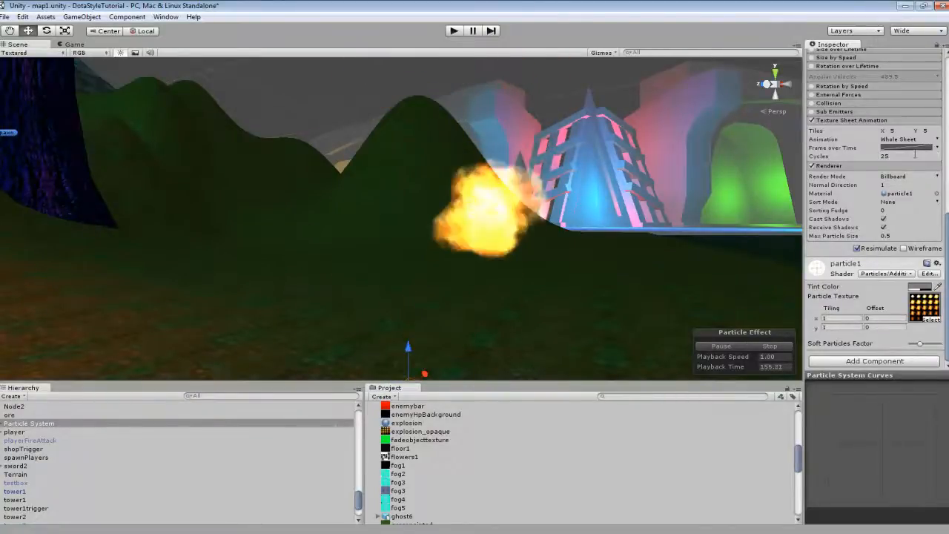
mouse_move(571, 160)
right_mouse_down()
mouse_move(559, 213)
mouse_move(568, 218)
mouse_move(568, 172)
right_mouse_up()
right_click_drag(444, 195, 526, 232)
right_click_drag(510, 196, 445, 221)
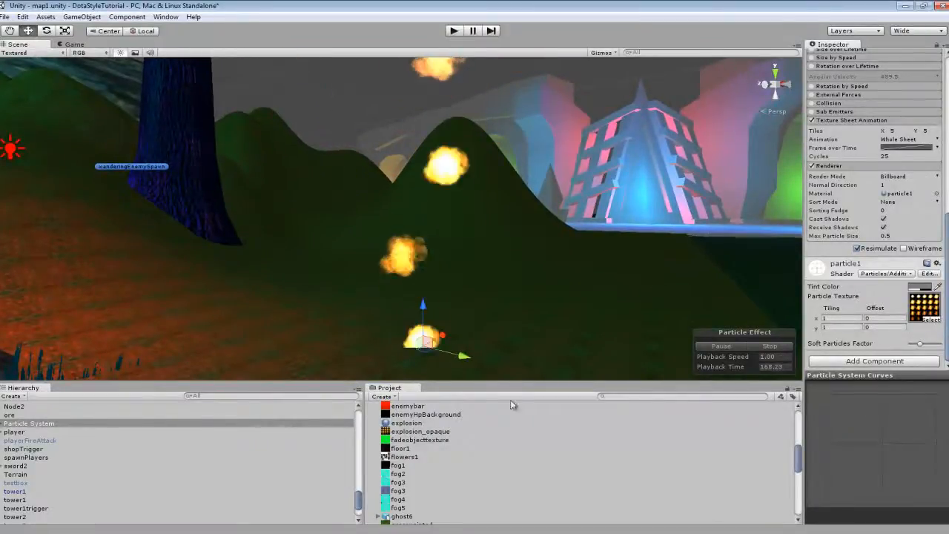
Step: Examine the frames of the explosion_opaque sprite sheet alongside the explosion particles in the scene
left_click(432, 432)
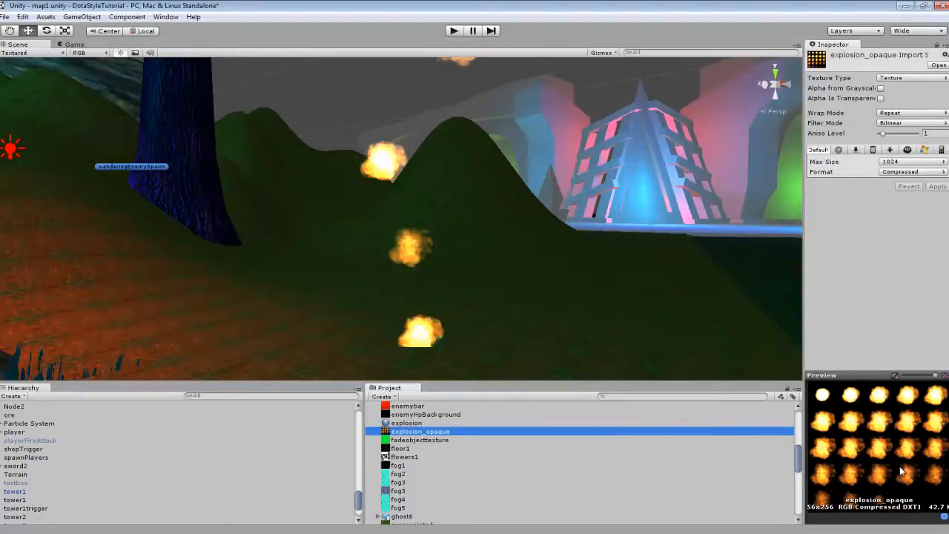
right_click_drag(547, 239, 591, 259)
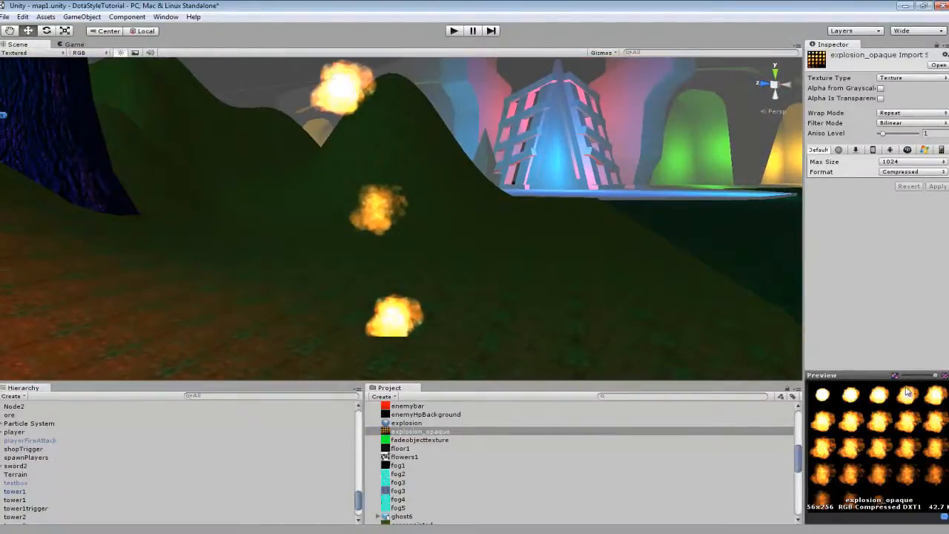
right_click_drag(511, 222, 464, 298)
Step: Reselect the particle system and raise its Start Lifetime to 16.7 and its Start Speed to 26.9
left_click(471, 337)
right_click_drag(471, 338, 530, 326)
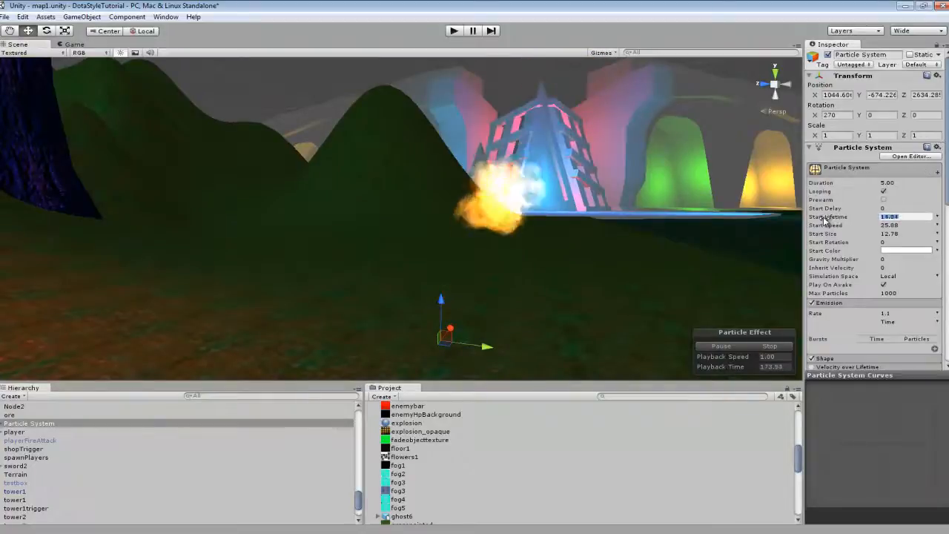
left_click_drag(833, 216, 849, 218)
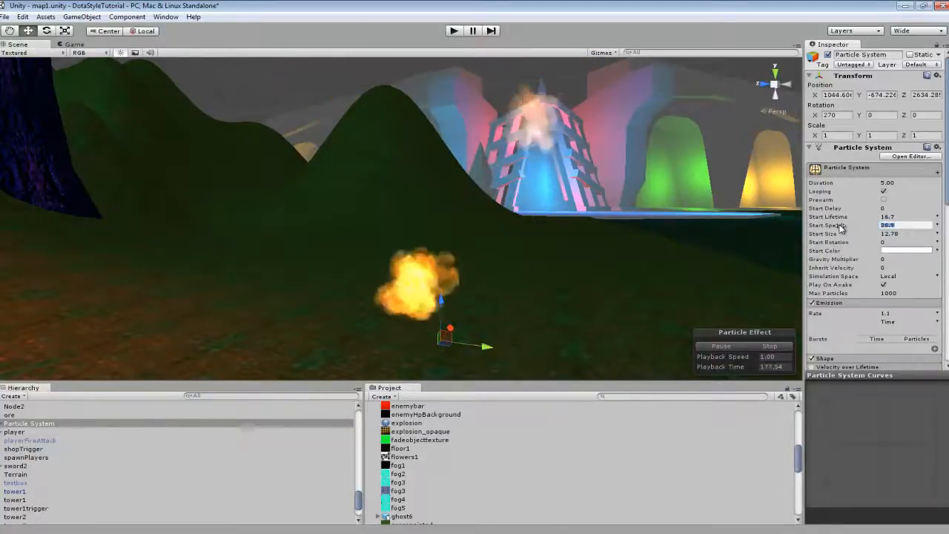
Step: Increase the particle system's emission Rate to 26.1
scroll(852, 286, "down", 3)
left_click_drag(832, 256, 875, 256)
right_click_drag(575, 174, 585, 292)
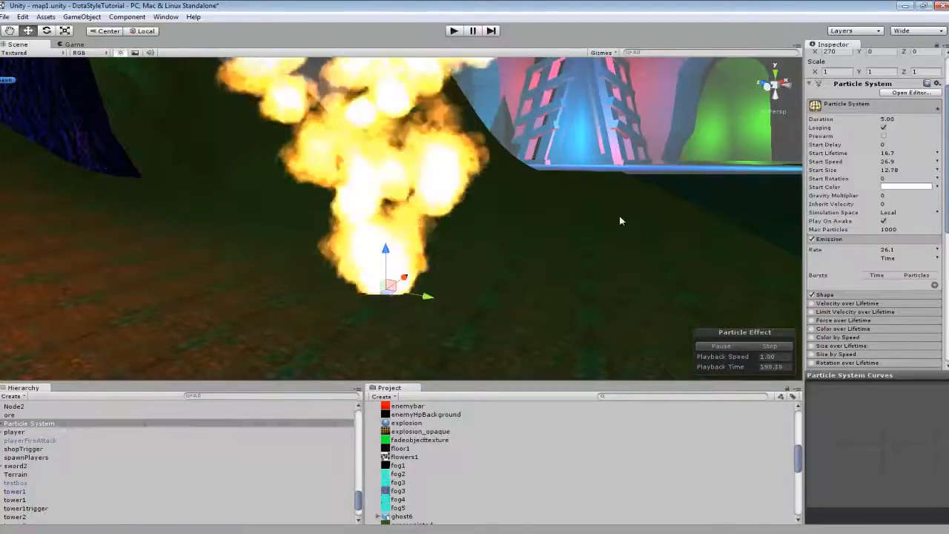
Step: Examine the dense explosion column from several angles and review the particle system's texture sheet, renderer, material and emission settings
right_click_drag(621, 221, 624, 182)
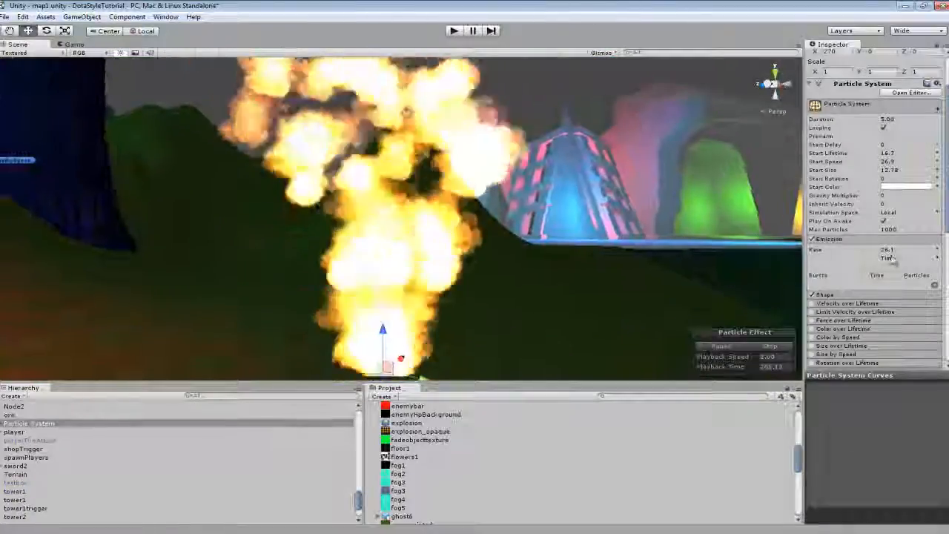
scroll(894, 258, "down", 10)
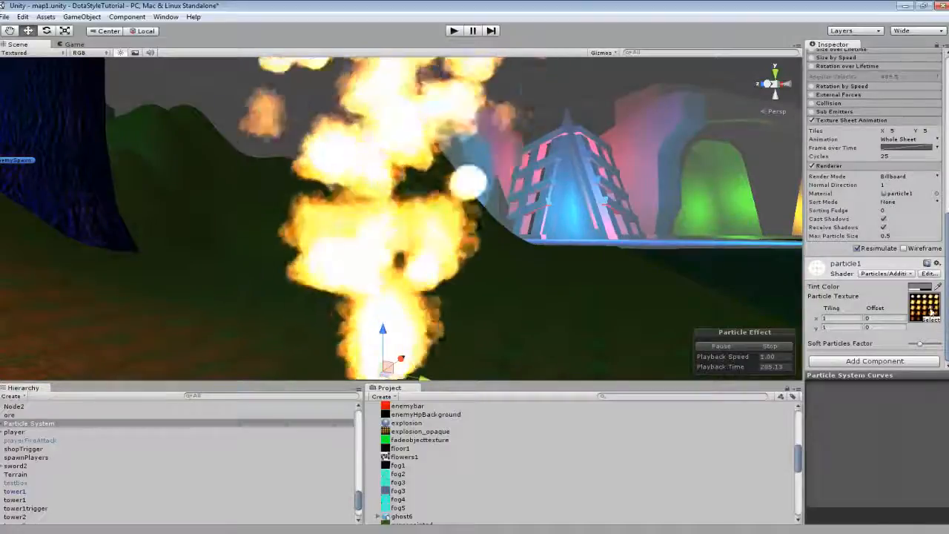
right_click_drag(576, 286, 638, 326)
scroll(875, 297, "up", 15)
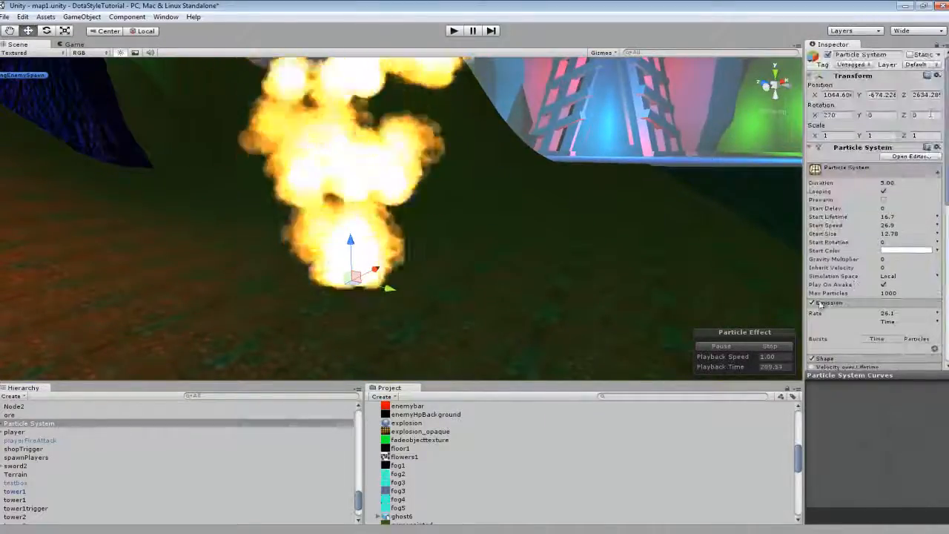
right_click_drag(563, 238, 475, 219)
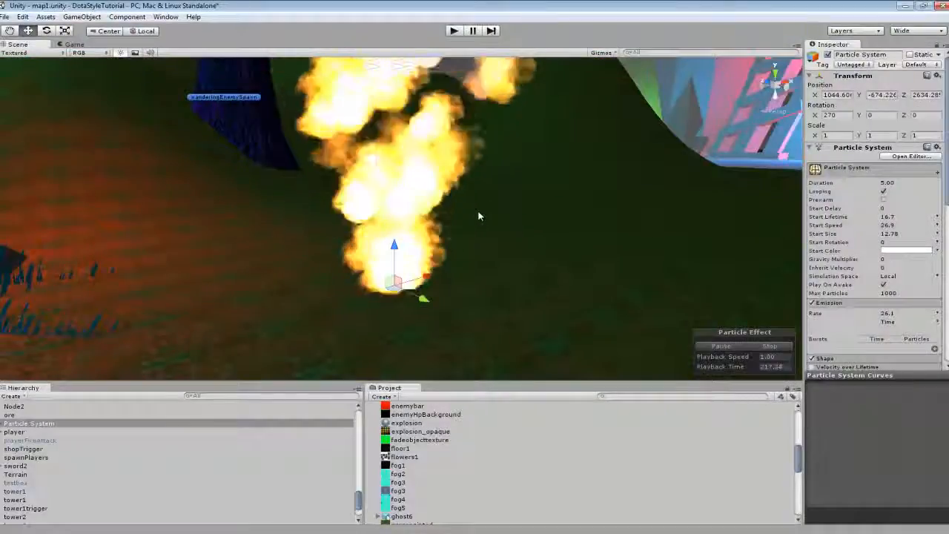